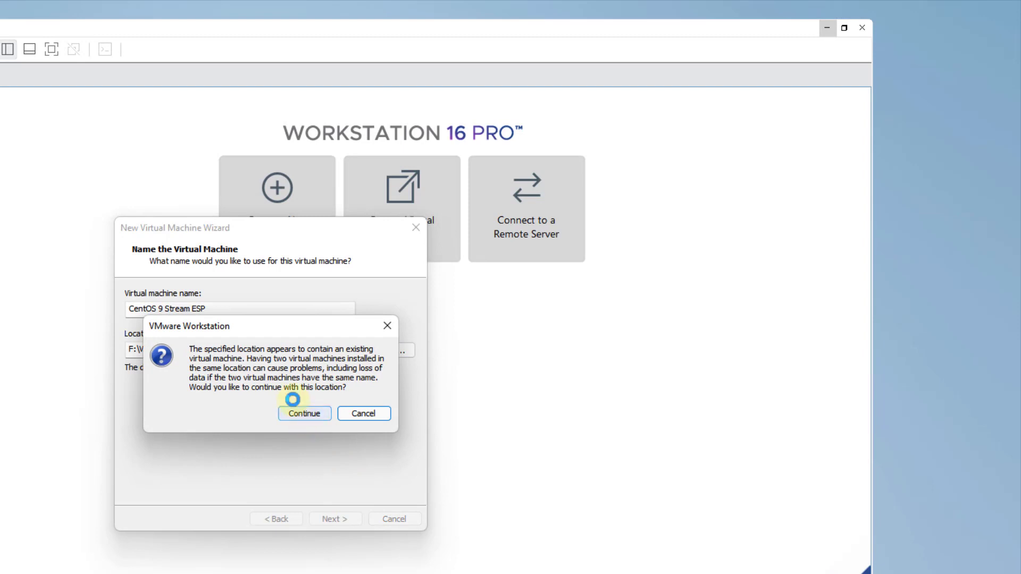
# Step: Continue with the chosen virtual machine location and set the maximum disk size to 120 GB, split into multiple files
pyautogui.click(292, 402)
pyautogui.click(234, 324)
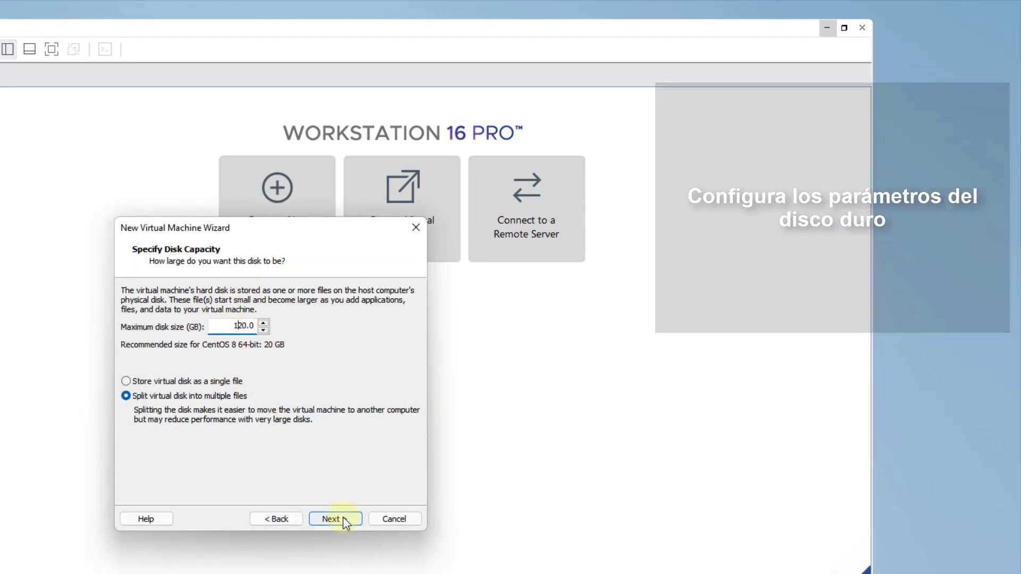
pyautogui.click(343, 517)
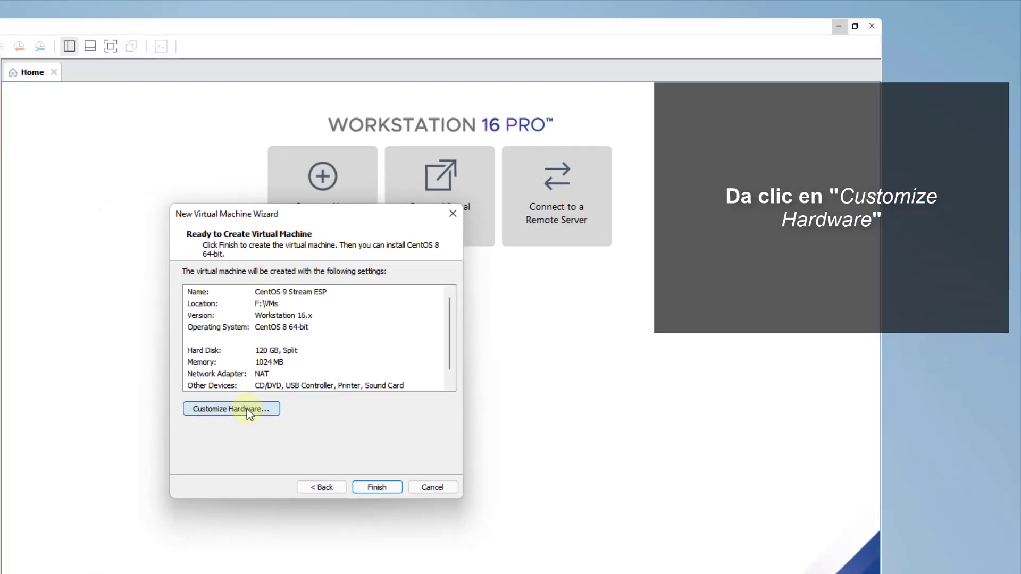
# Step: Customize the hardware so the New CD/DVD (IDE) drive uses an ISO image file, and browse to the Varios (F:) drive
pyautogui.click(246, 410)
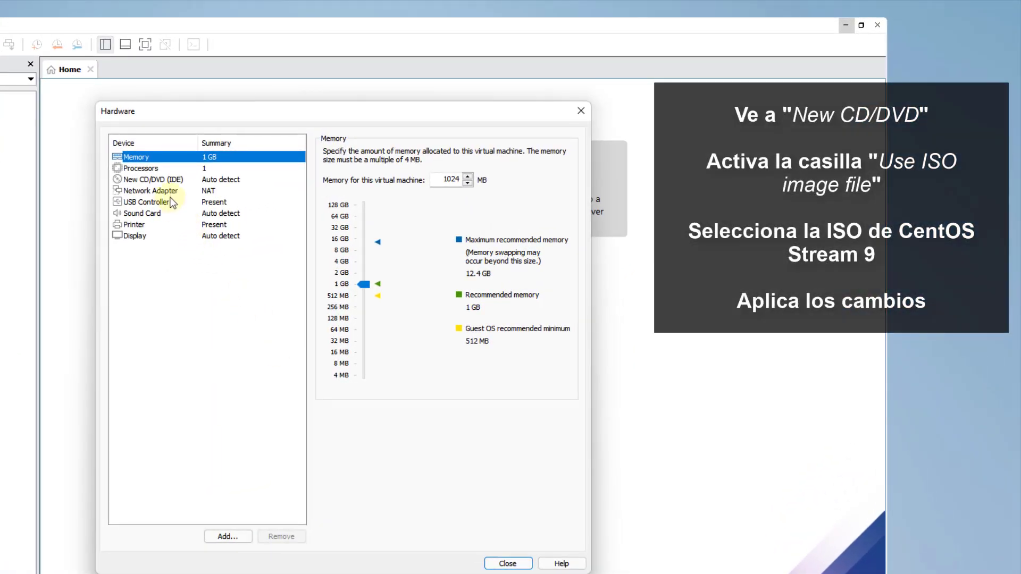
pyautogui.click(157, 180)
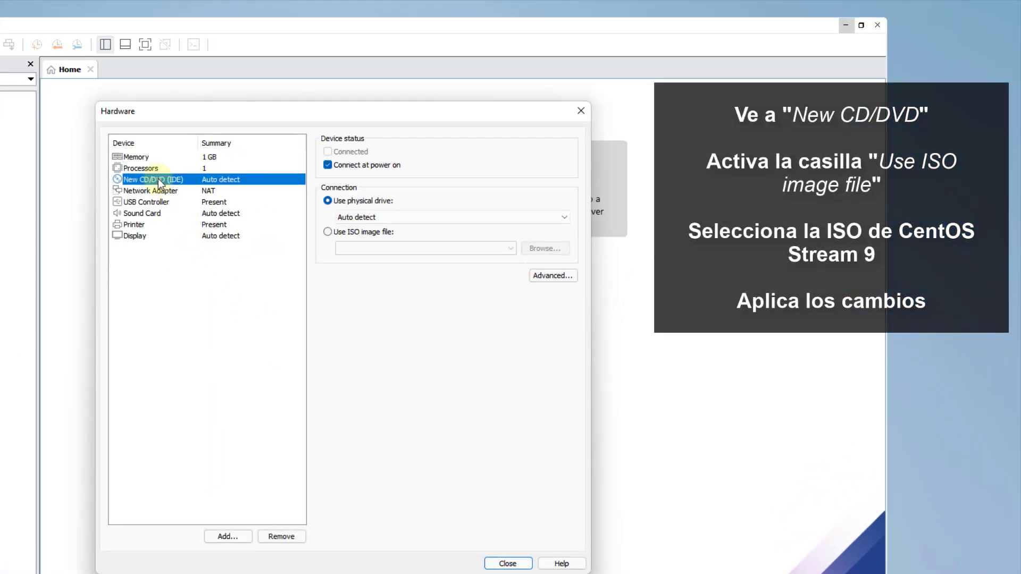
pyautogui.click(328, 232)
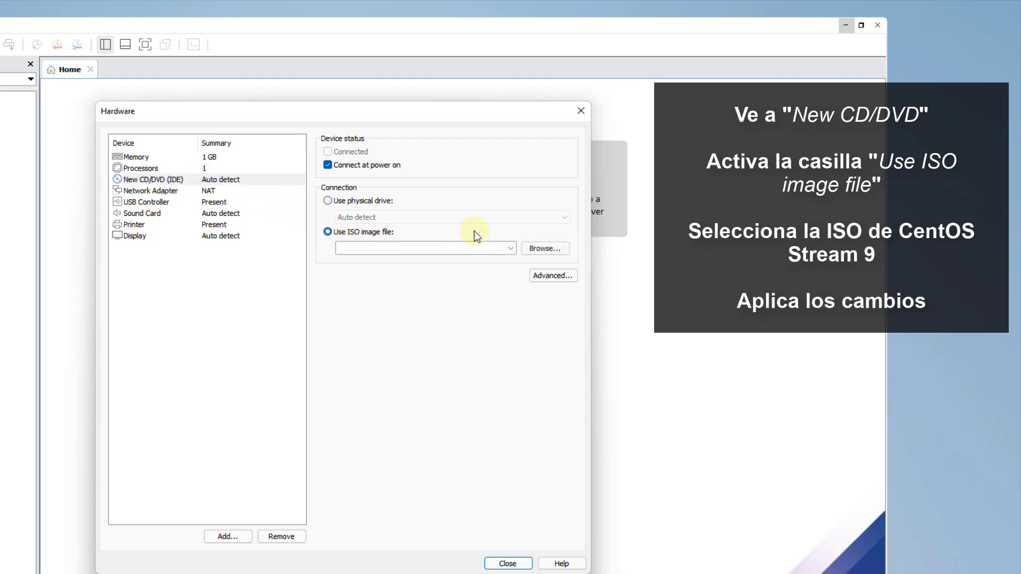
pyautogui.click(535, 249)
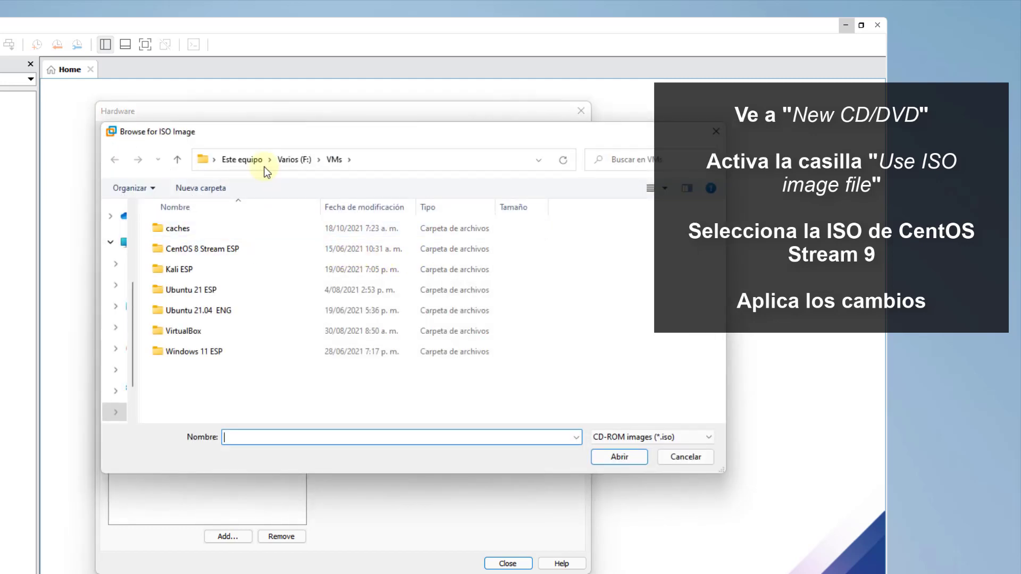
pyautogui.click(289, 160)
pyautogui.scroll(-2, 253, 306)
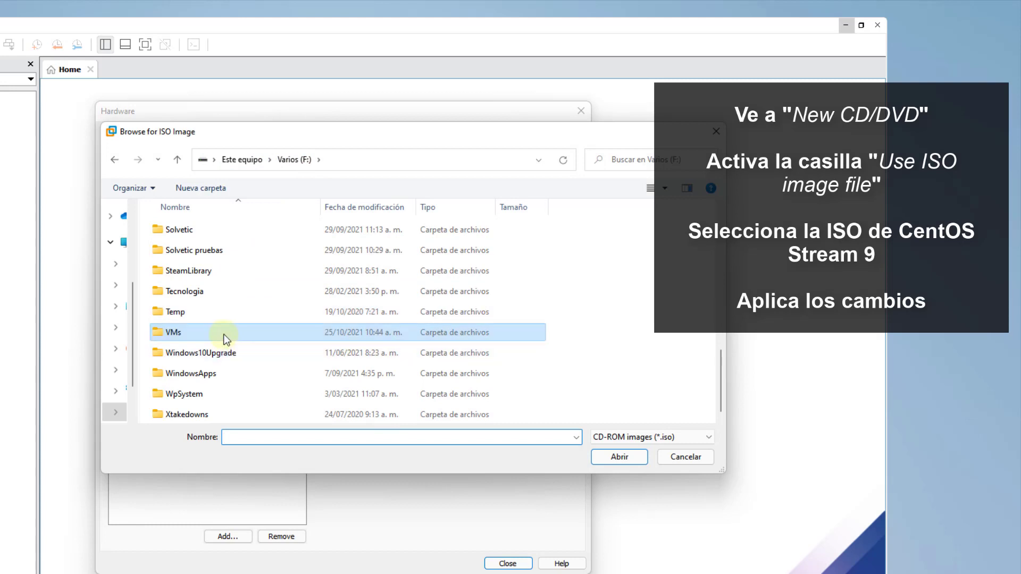
pyautogui.scroll(5, 223, 334)
pyautogui.doubleClick(209, 286)
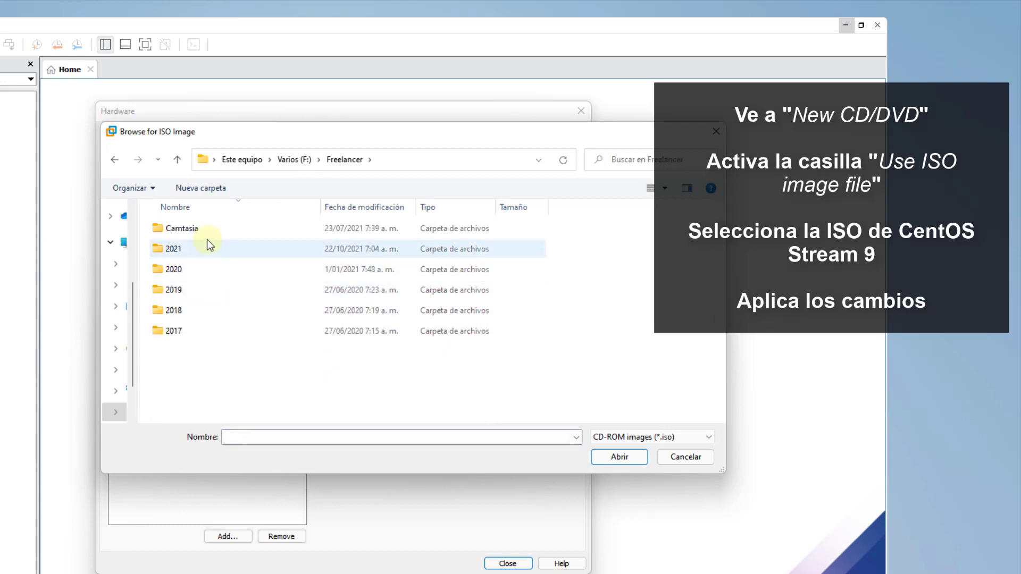
pyautogui.click(291, 160)
# Step: Load the CentOS Stream 9 ISO from F:\Software\CentOS 9 Stream and close the hardware settings
pyautogui.scroll(-3, 220, 324)
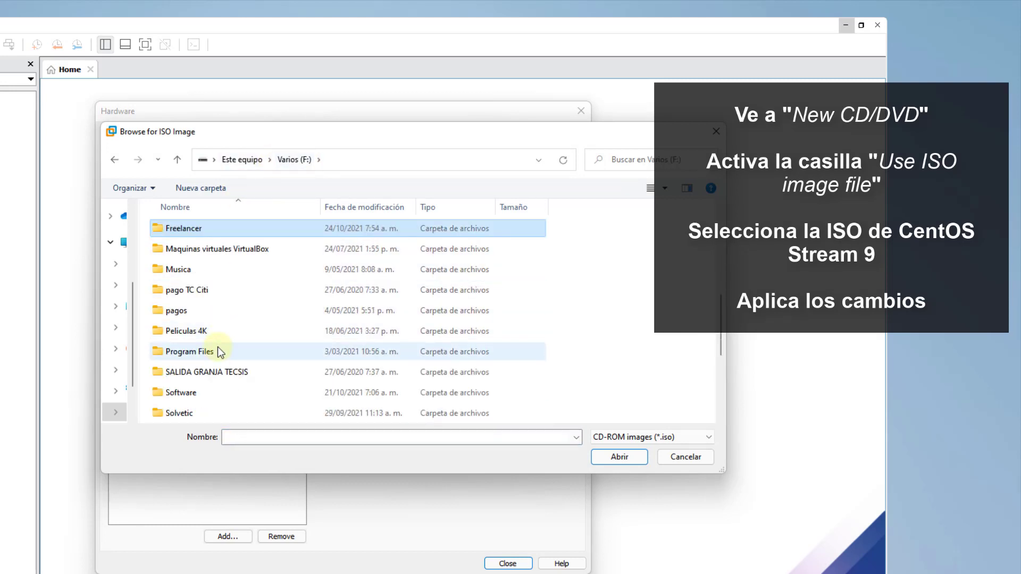
pyautogui.scroll(-3, 219, 319)
pyautogui.scroll(1, 227, 268)
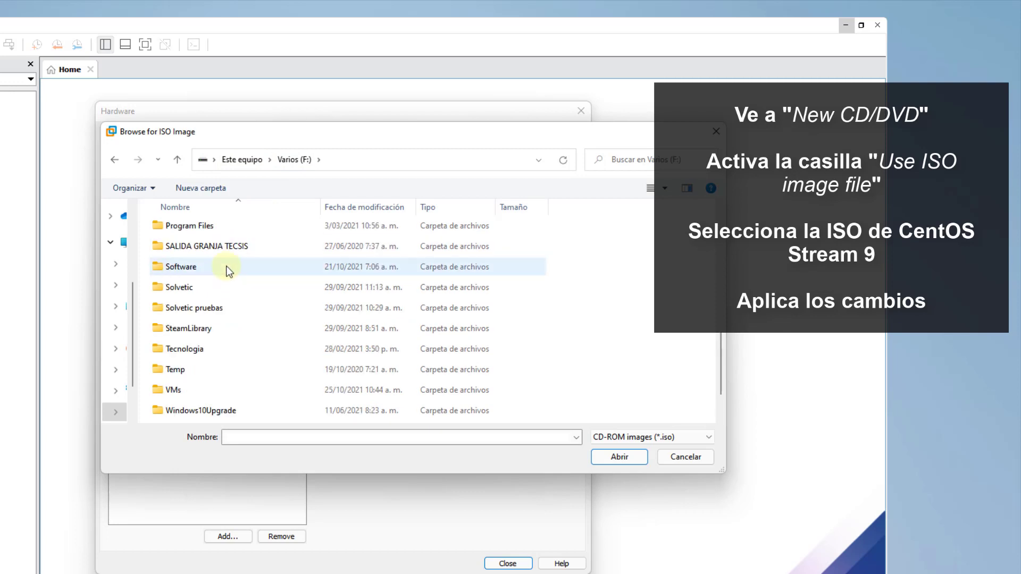
pyautogui.doubleClick(225, 266)
pyautogui.scroll(-2, 231, 314)
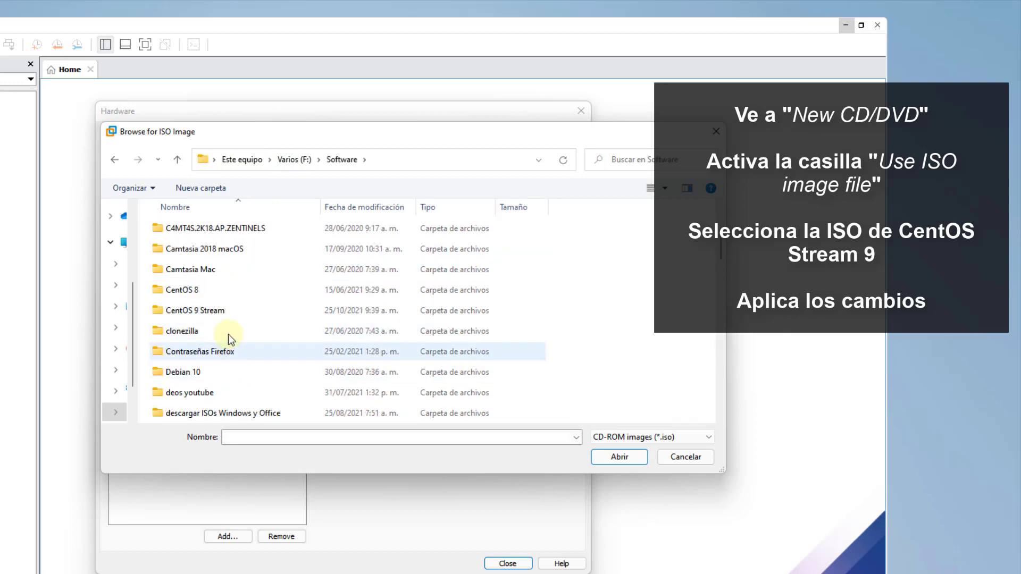
pyautogui.doubleClick(227, 312)
pyautogui.click(227, 230)
pyautogui.click(620, 460)
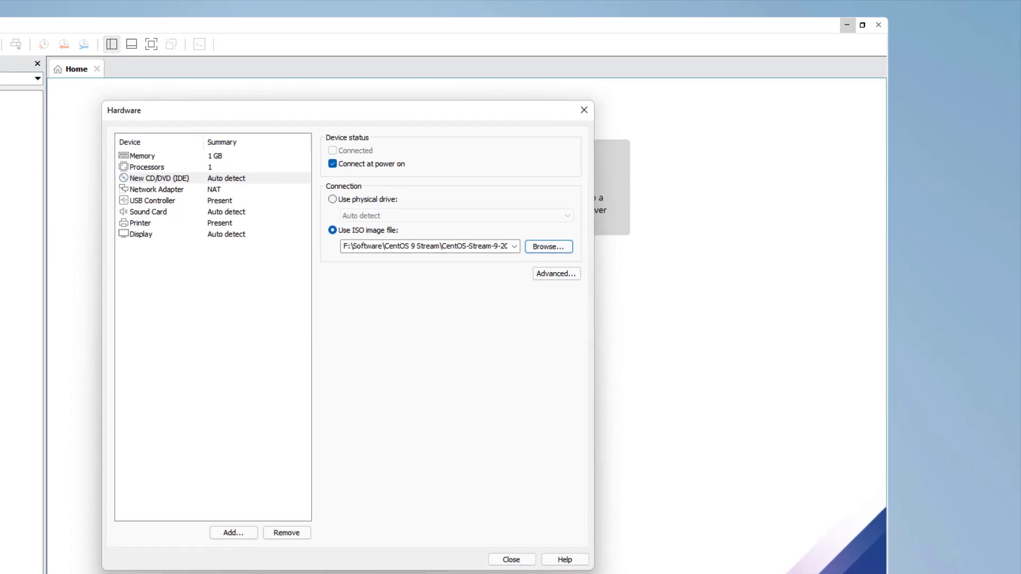
pyautogui.click(515, 560)
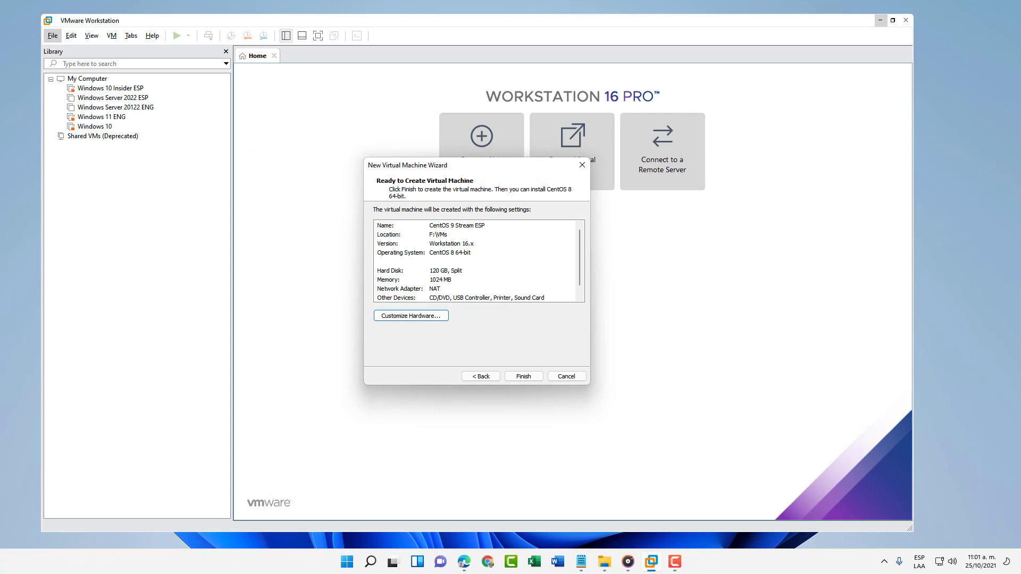
# Step: Finish creating the CentOS 9 Stream ESP virtual machine and power it on
pyautogui.click(523, 377)
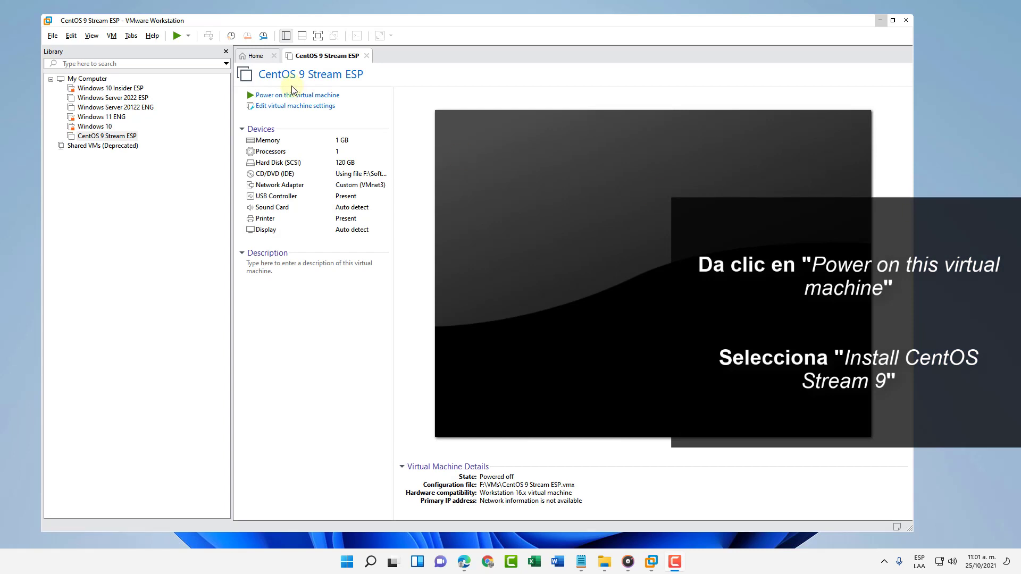
pyautogui.click(273, 95)
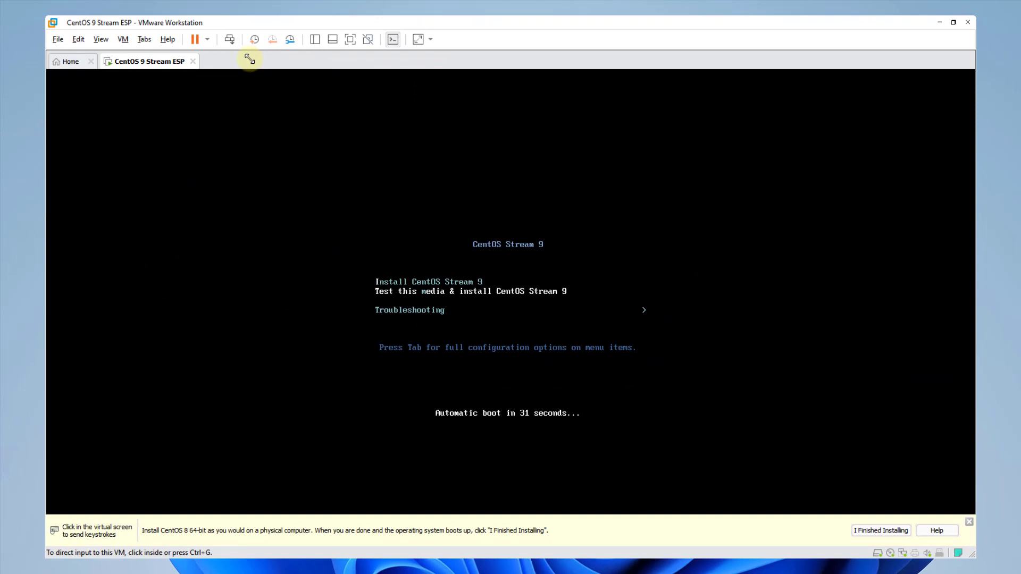
# Step: Boot the Install CentOS Stream 9 entry and dismiss the installation hint below the virtual screen
pyautogui.hotkey('ctrl', 'g')
pyautogui.press('Up')
pyautogui.press('Return')
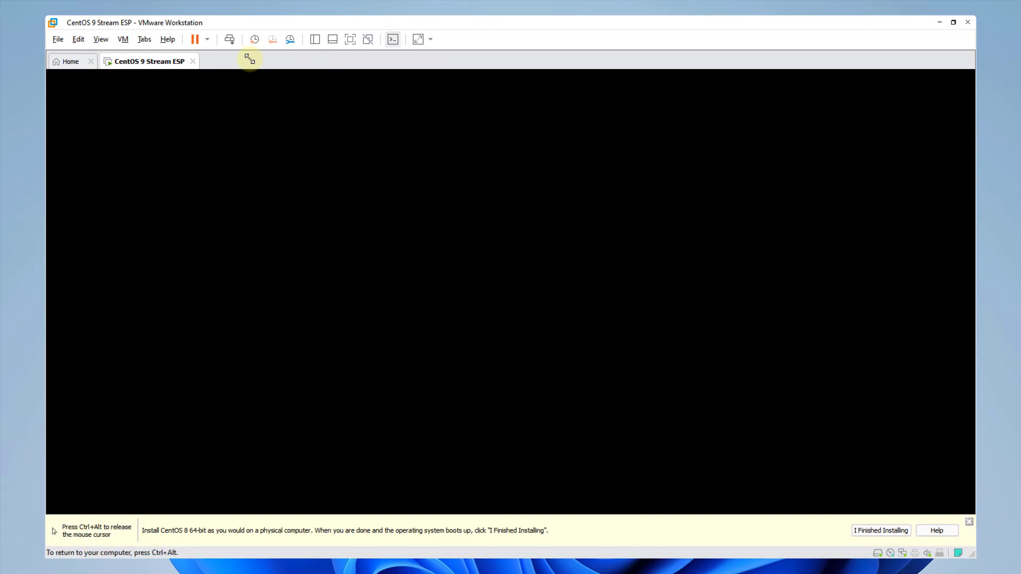
pyautogui.hotkey('ctrl', 'alt')
pyautogui.press('super+Down')
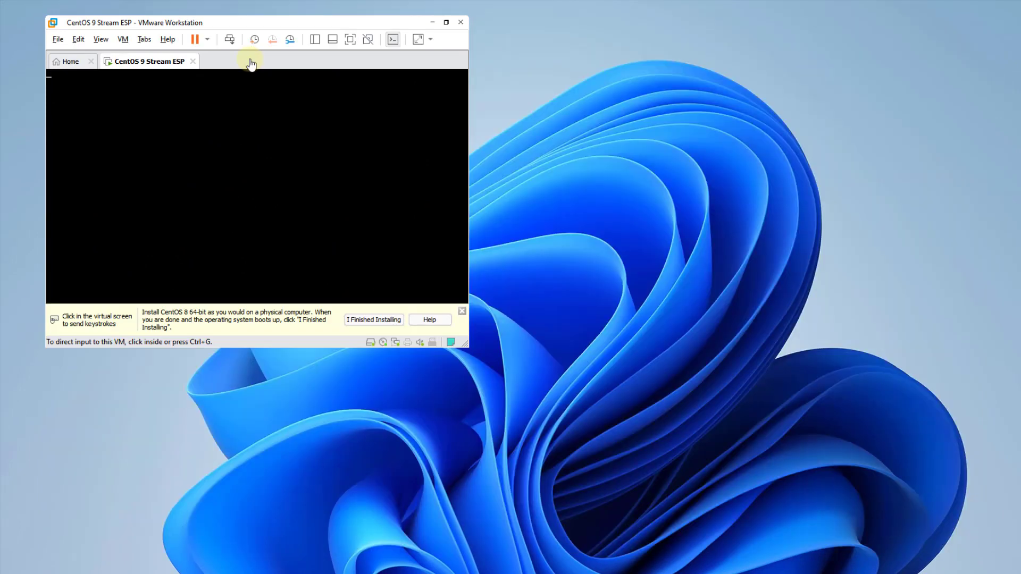
pyautogui.click(462, 312)
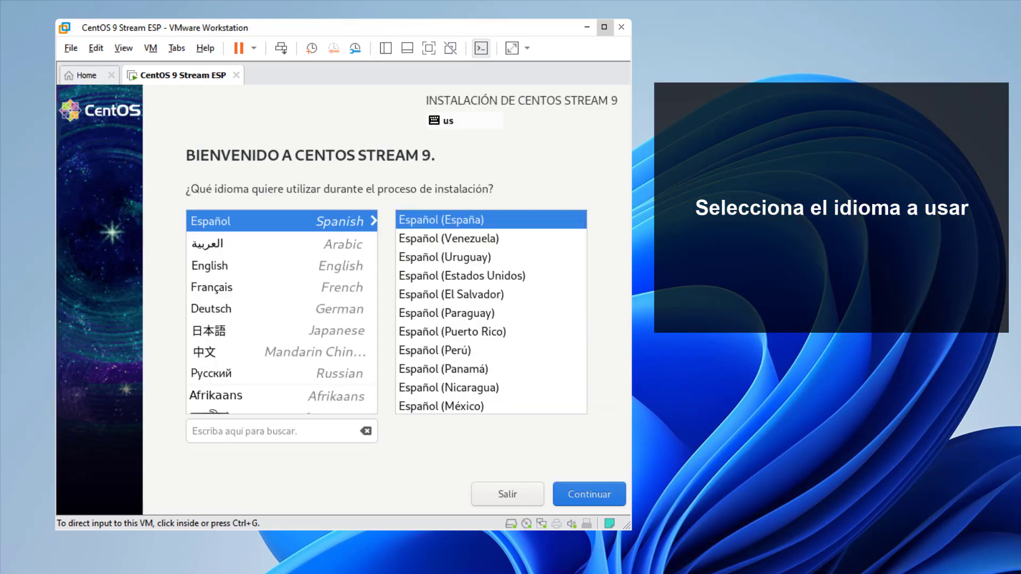
# Step: Accept Español (España) as the installation language and continue to the installation summary
pyautogui.click(538, 460)
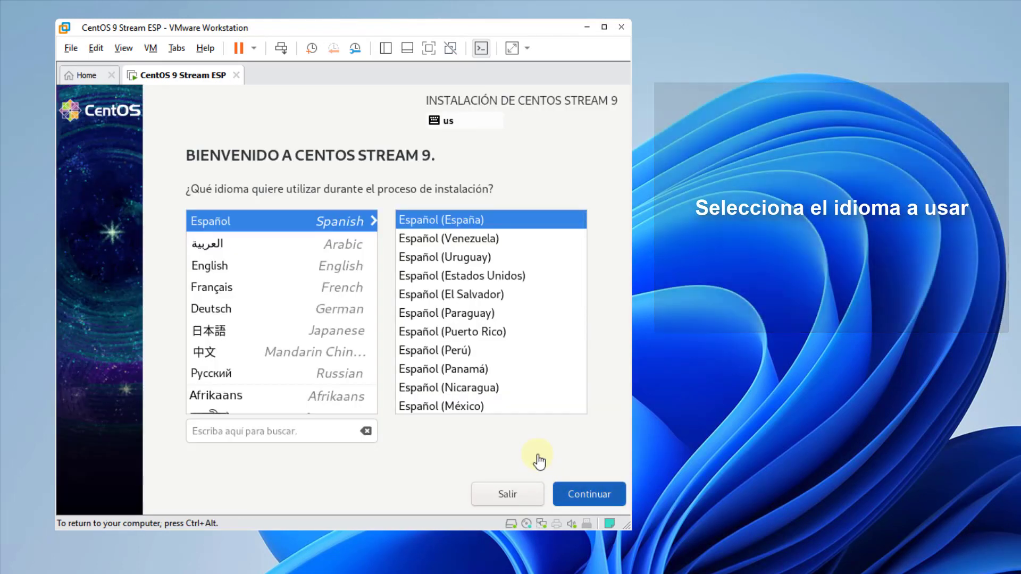
pyautogui.hotkey('ctrl', 'alt')
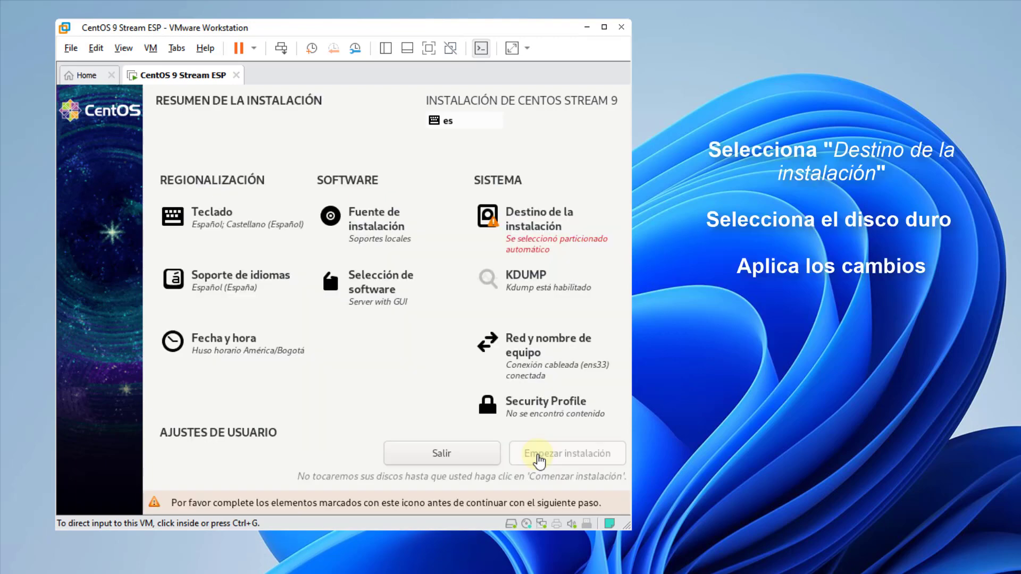
# Step: Choose the 120 GiB VMware virtual disk as the installation destination with automatic storage configuration
pyautogui.click(577, 188)
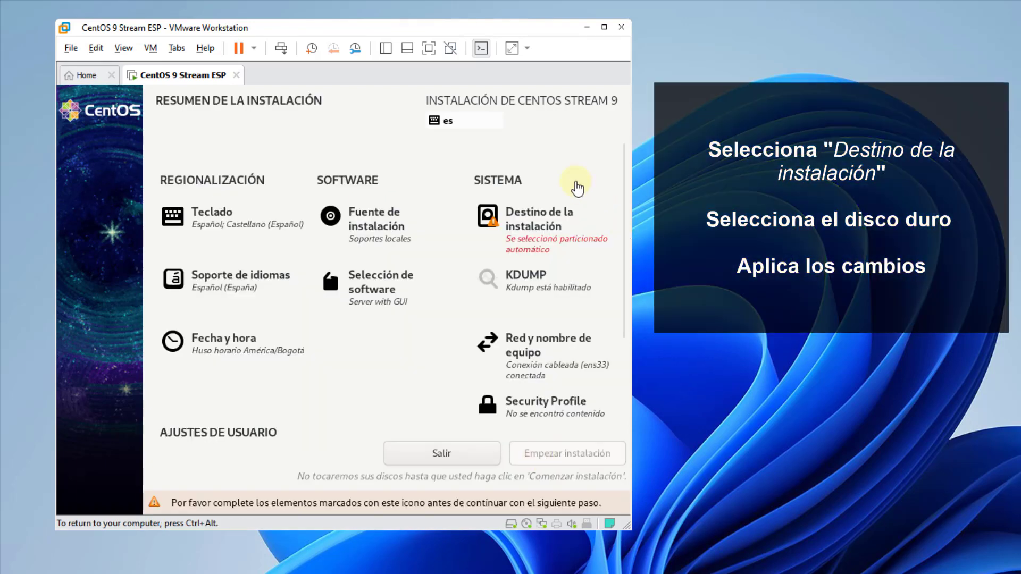
pyautogui.scroll(-1, 577, 188)
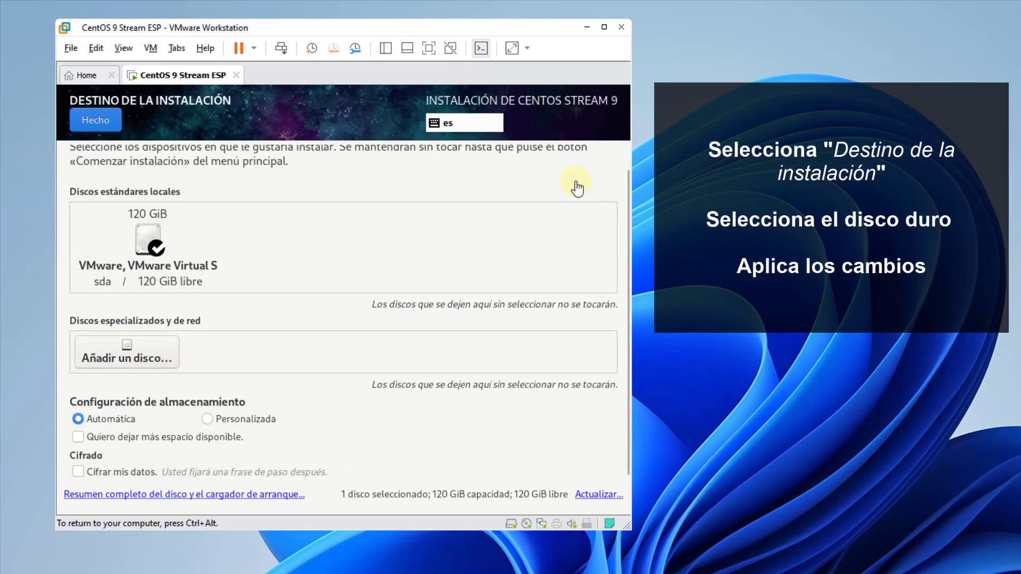
pyautogui.scroll(1, 576, 188)
pyautogui.press('space')
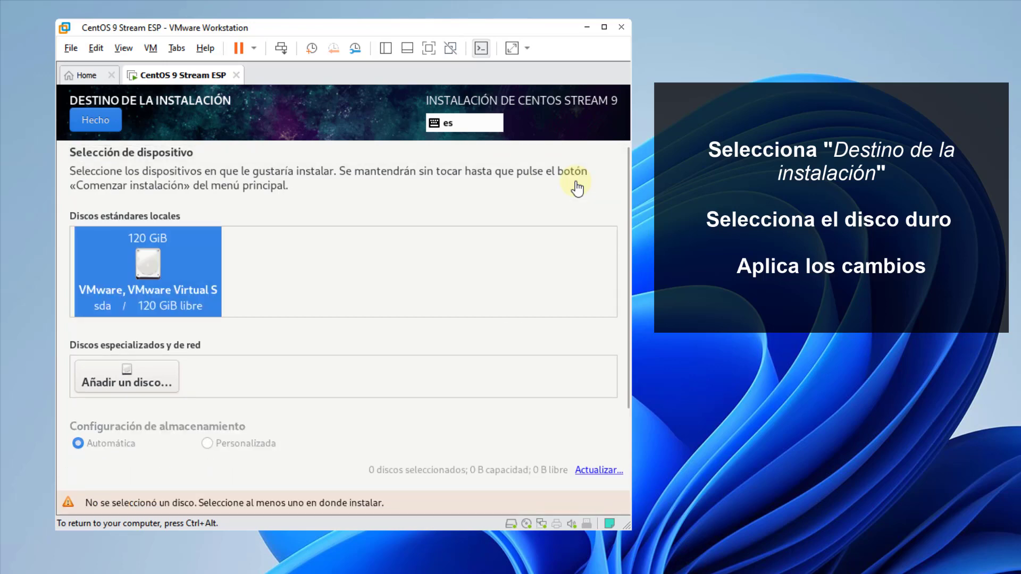
pyautogui.press('space')
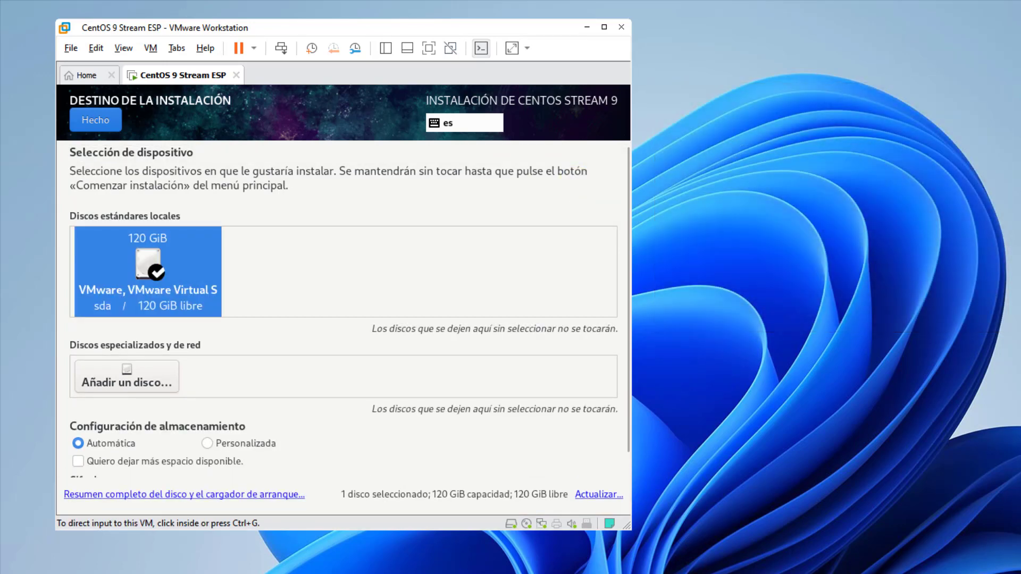
pyautogui.click(133, 110)
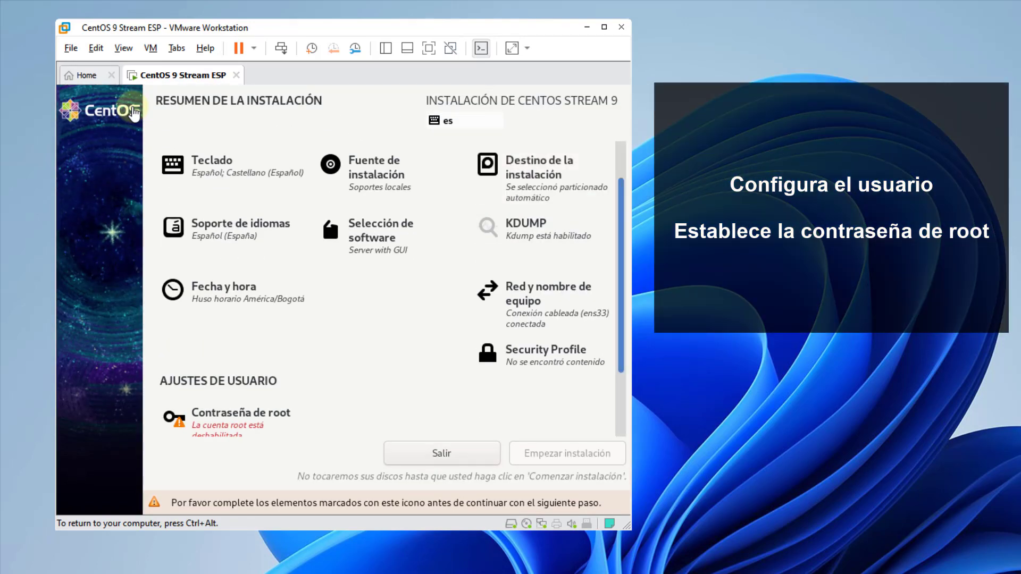
# Step: Set and confirm the root account's administrative password, leaving the root account unlocked and SSH password access disabled
pyautogui.hotkey('ctrl', 'alt')
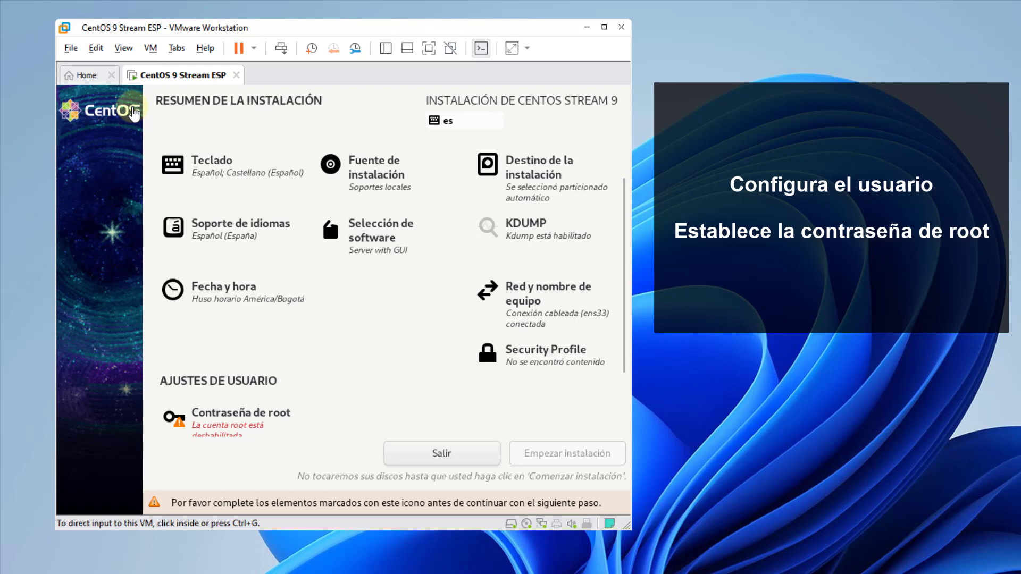
pyautogui.click(240, 431)
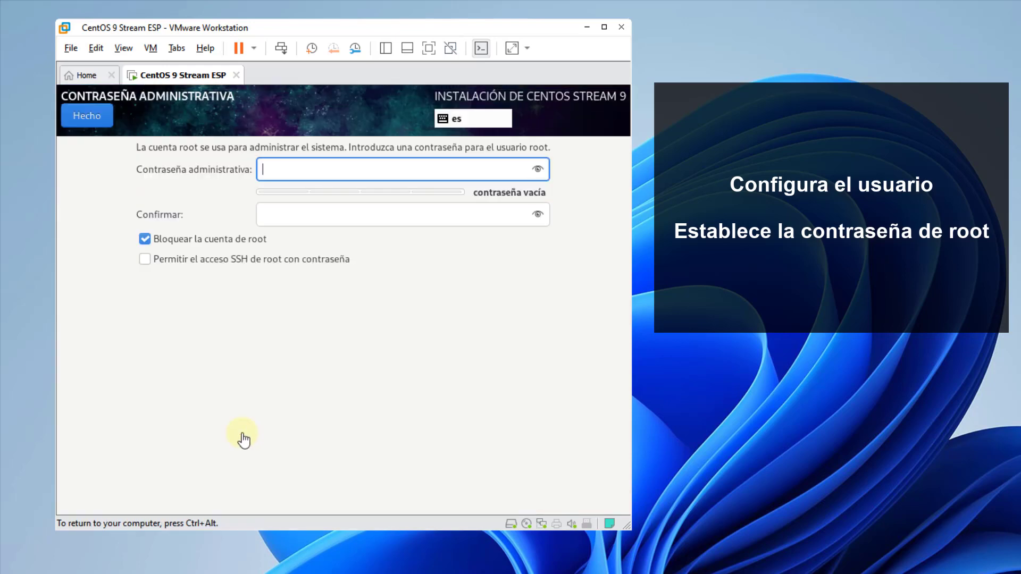
pyautogui.write('•••••••••')
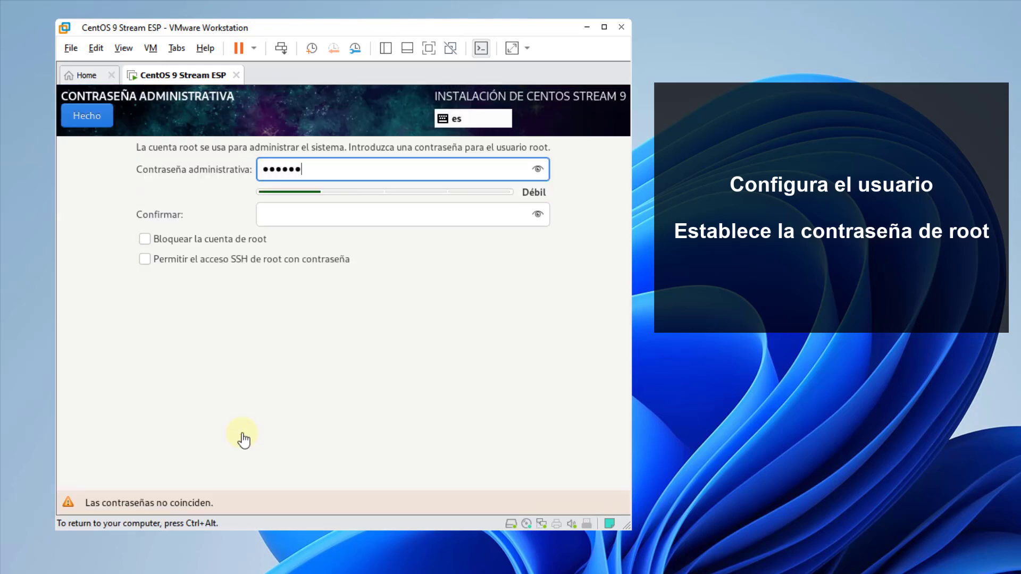
pyautogui.write('••')
pyautogui.press('Tab')
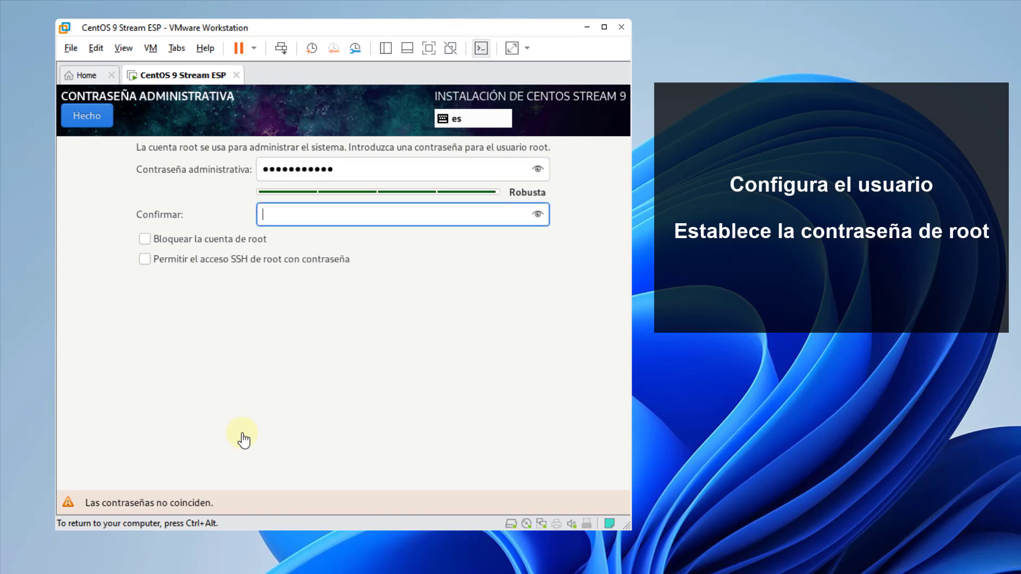
pyautogui.write('•••••••••••')
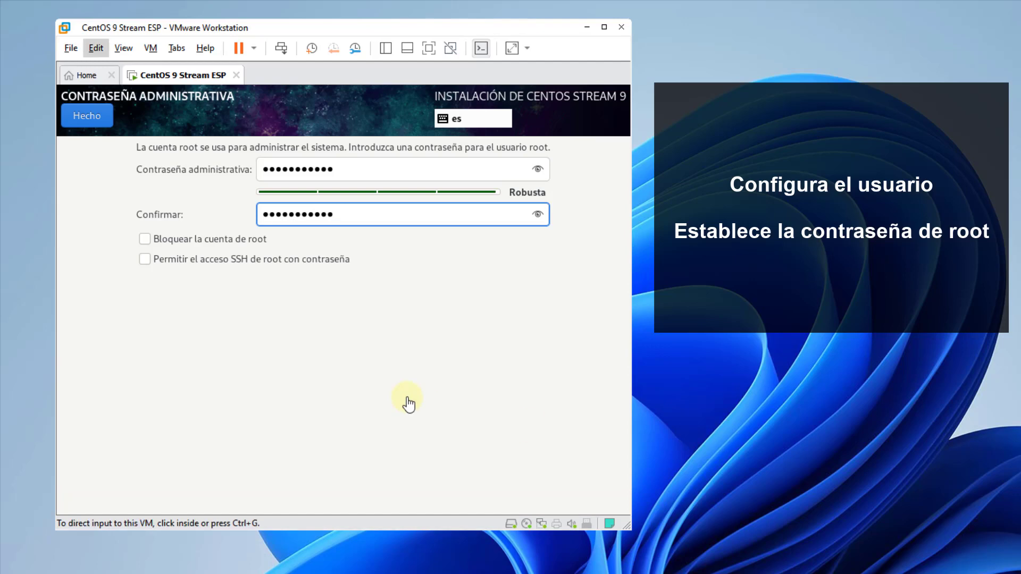
pyautogui.press('Return')
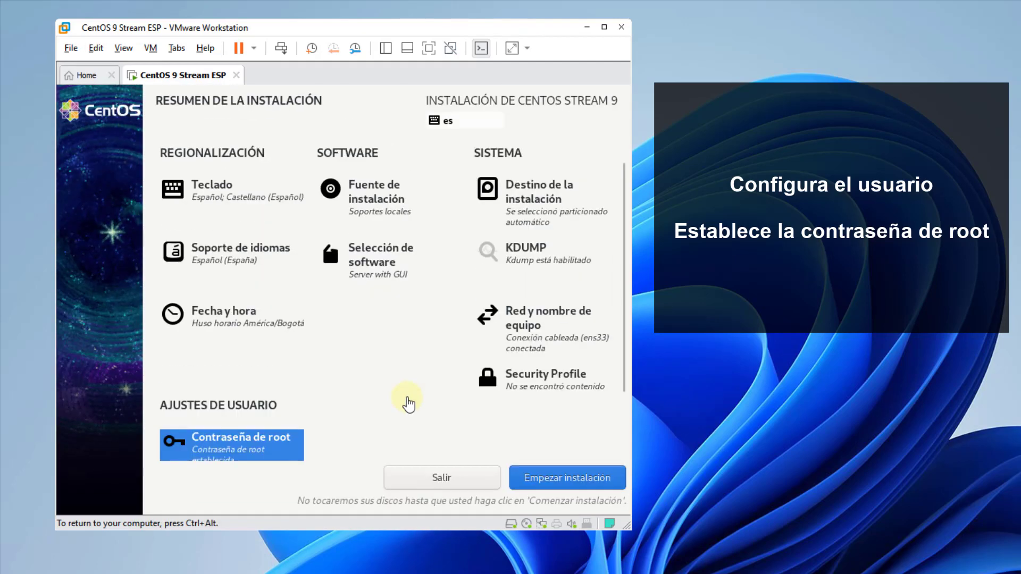
# Step: Start creating a user with the full name Solvetic and make it an administrator
pyautogui.press('Tab')
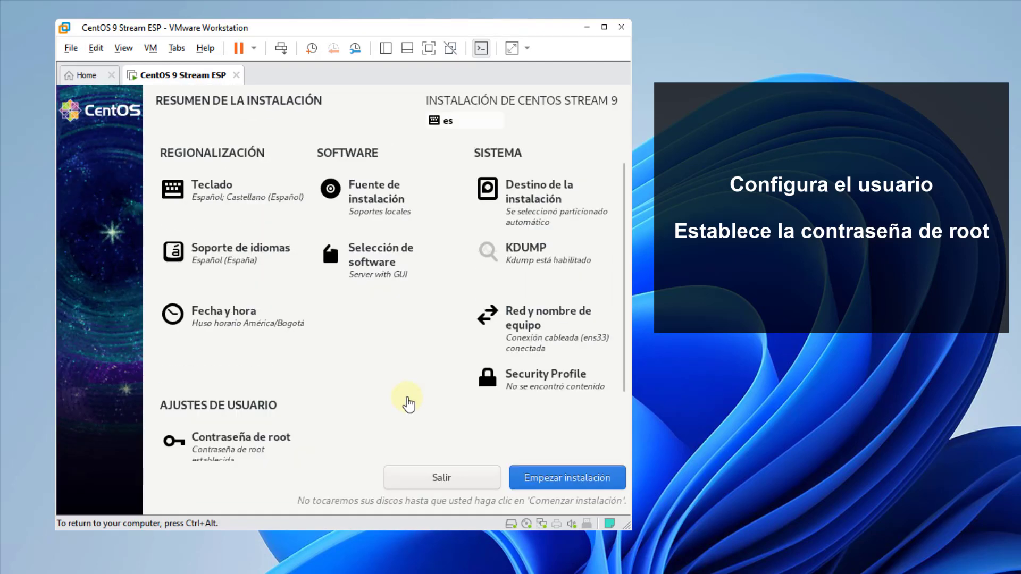
pyautogui.press('Return')
pyautogui.write('Solvetic')
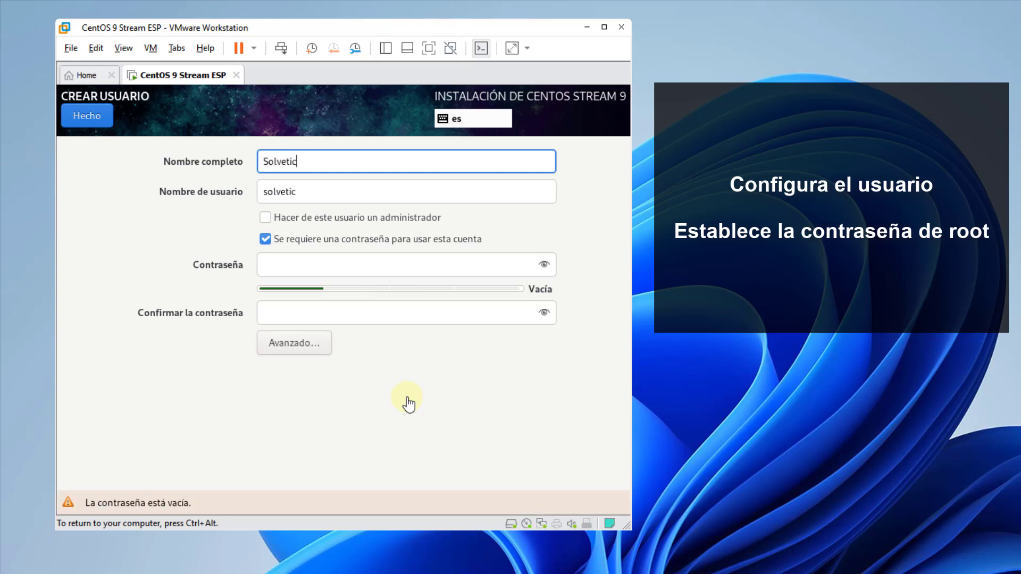
pyautogui.press('Tab')
pyautogui.press('Tab')
pyautogui.press('space')
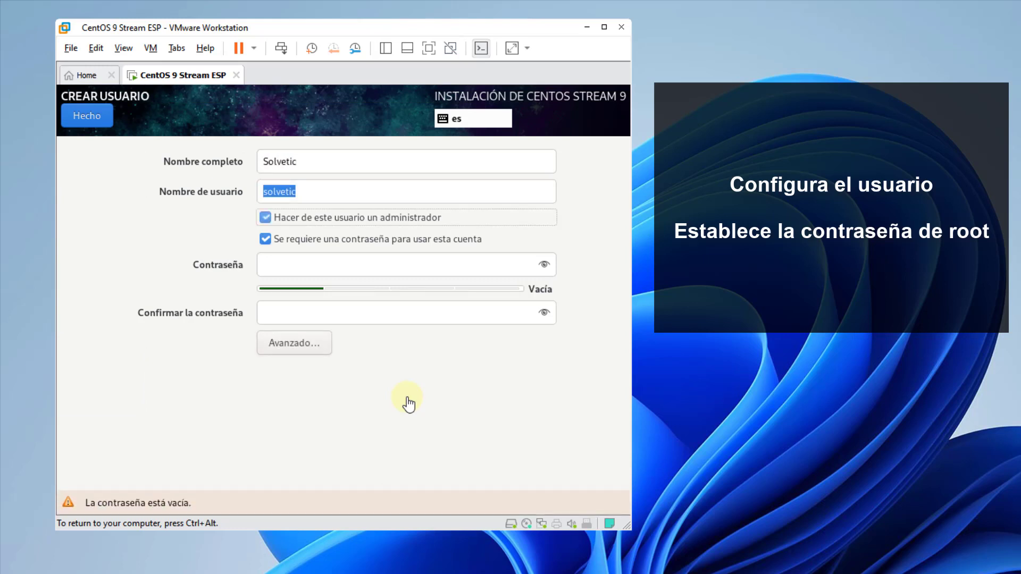
# Step: Enter and confirm the new administrator user's account password, and save the user to return to the installation summary
pyautogui.press('Tab')
pyautogui.press('Tab')
pyautogui.write('********')
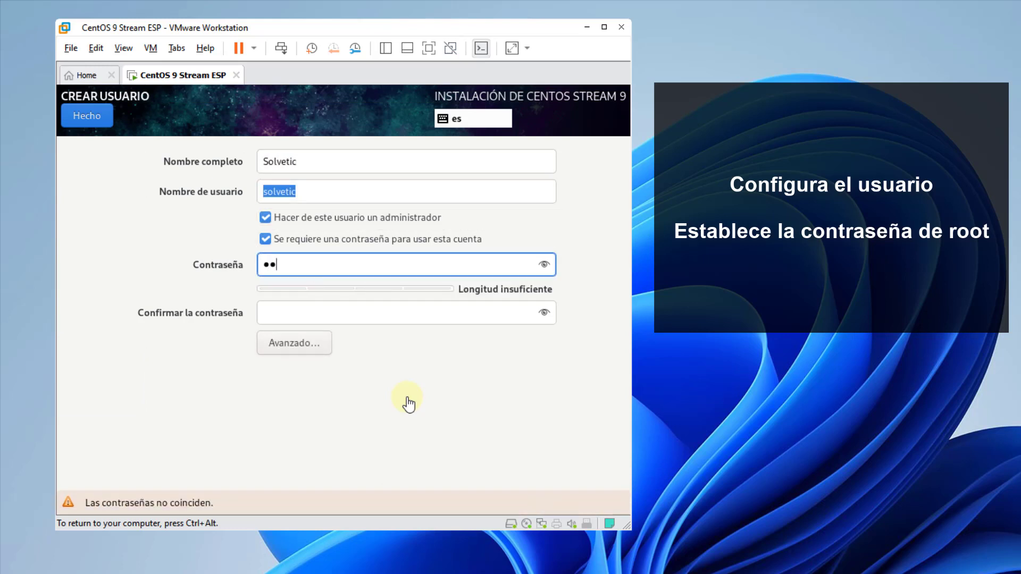
pyautogui.write('**')
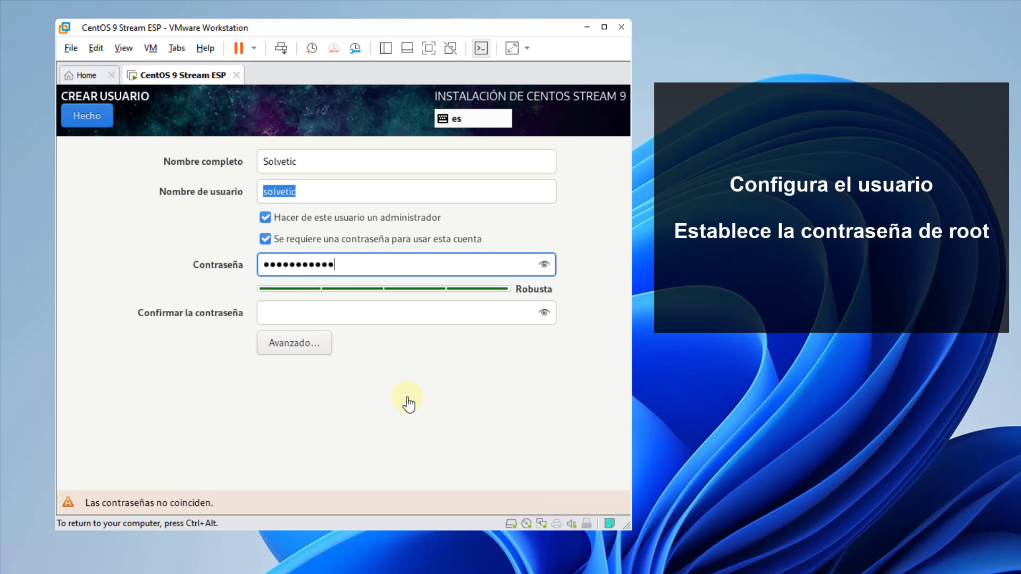
pyautogui.press('Tab')
pyautogui.write('*******')
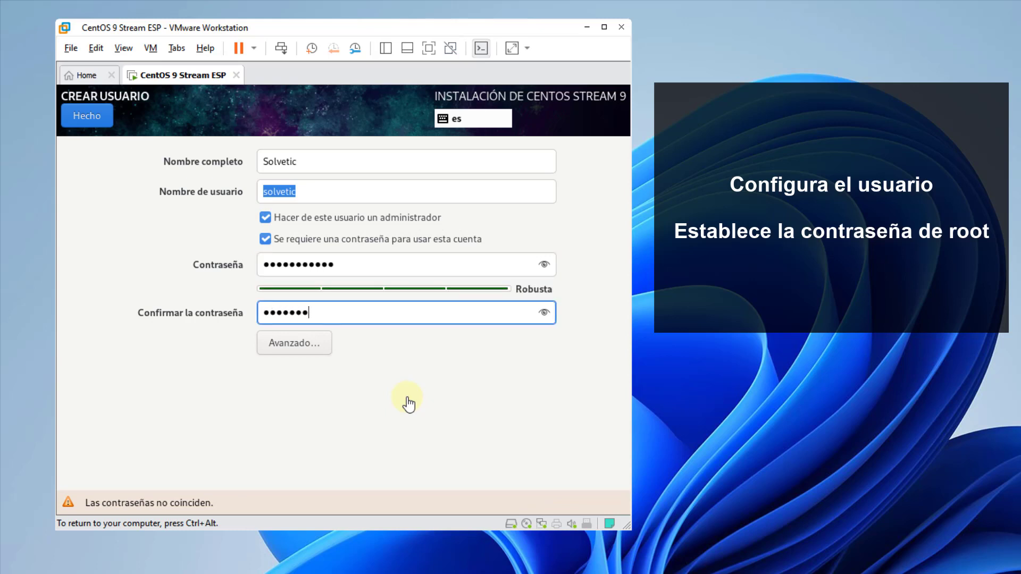
pyautogui.write('****')
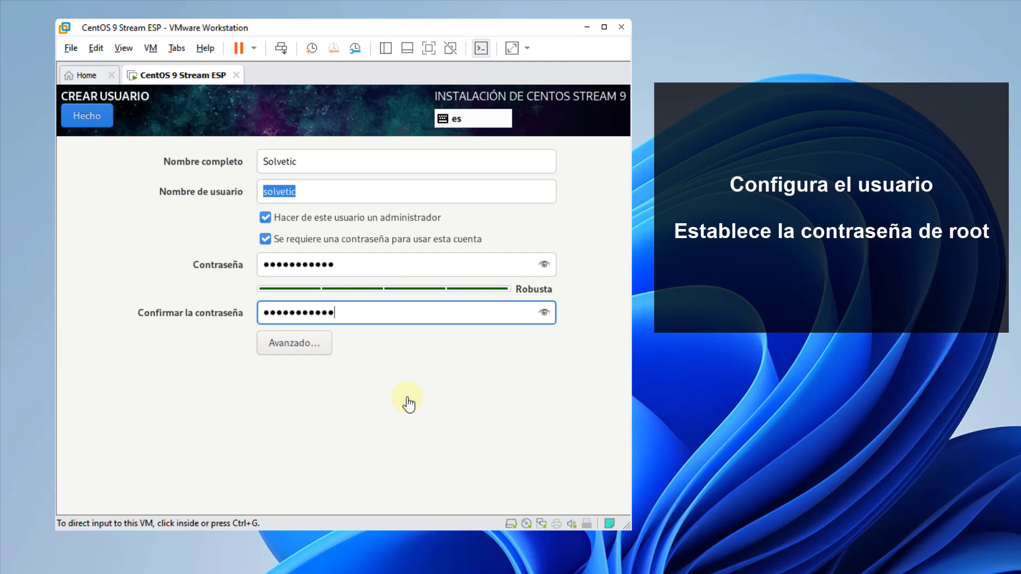
pyautogui.click(109, 123)
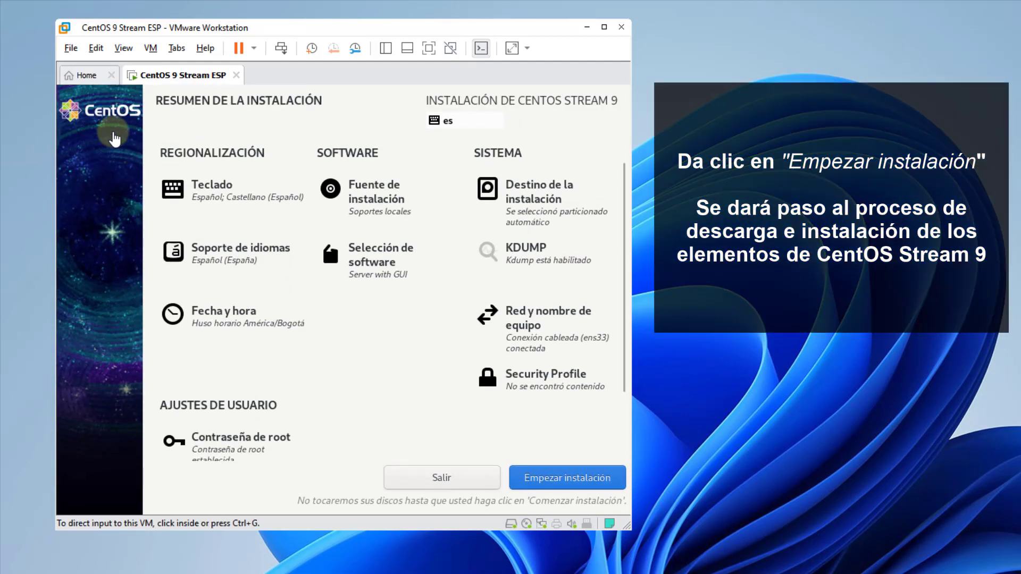
# Step: Run the CentOS Stream 9 installation with the configured settings and restart the system once it completes
pyautogui.click(581, 476)
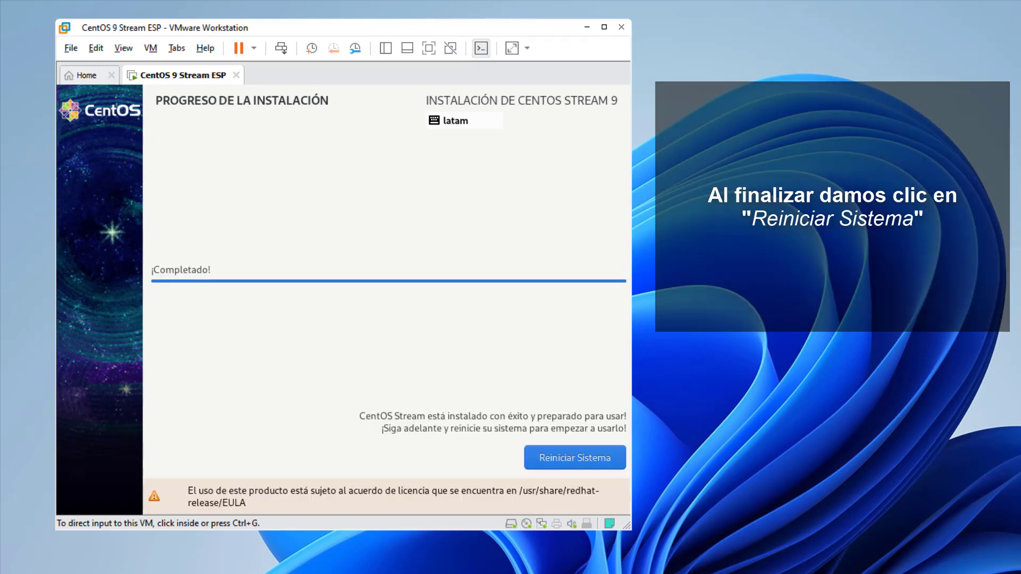
pyautogui.click(546, 460)
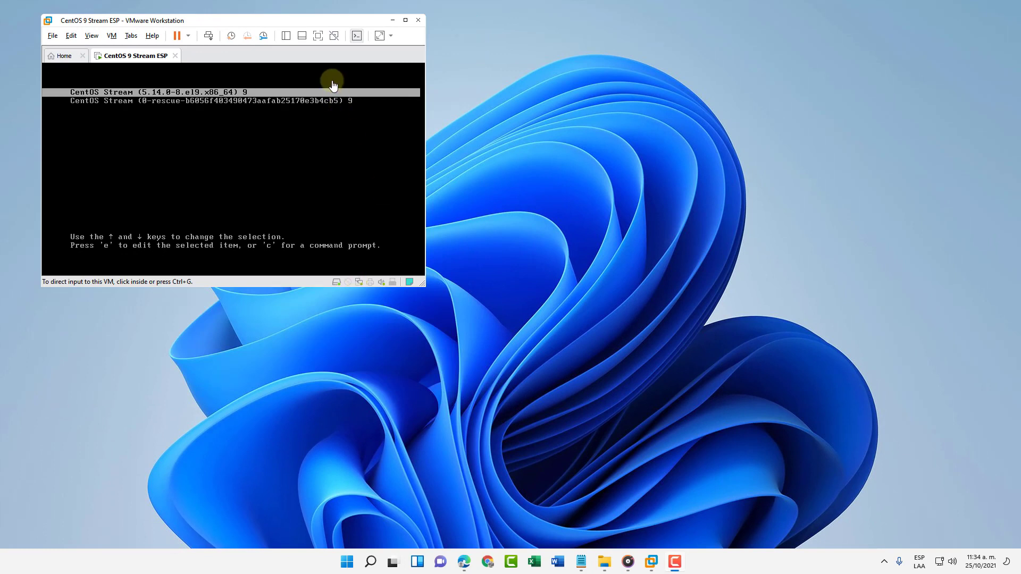
# Step: Boot the virtual machine from the CentOS Stream (5.14.0-8.el9.x86_64) 9 boot entry and release input back to the host
pyautogui.click(303, 26)
pyautogui.hotkey('ctrl', 'g')
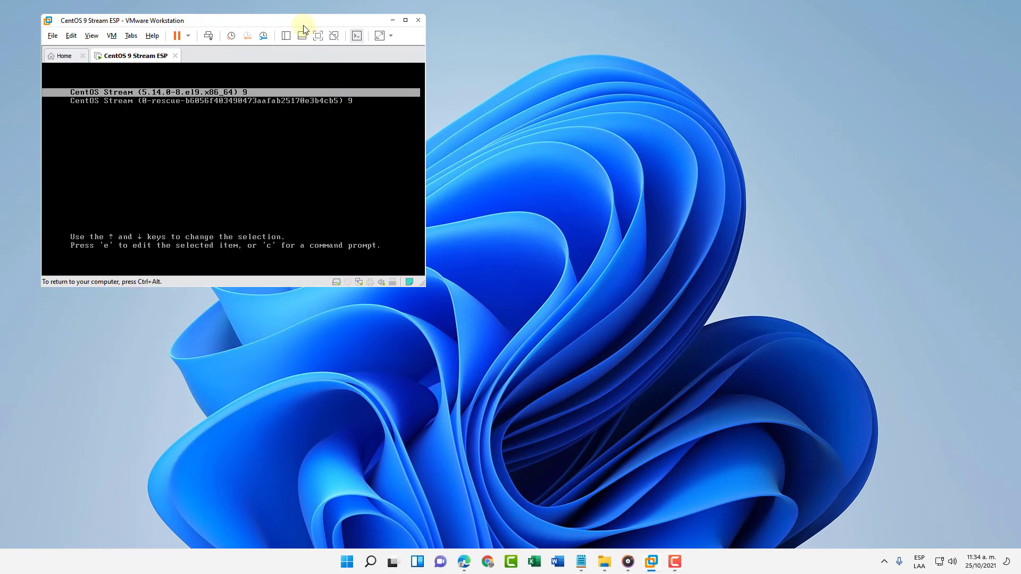
pyautogui.press('Return')
pyautogui.hotkey('ctrl', 'alt')
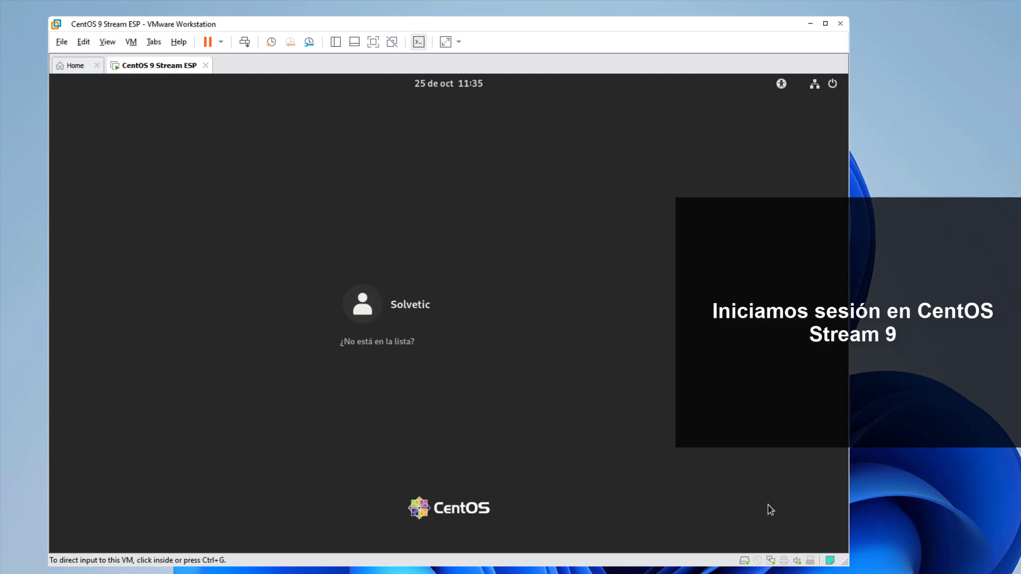
# Step: Log in to CentOS as the Solvetic user by entering the account password
pyautogui.click(512, 404)
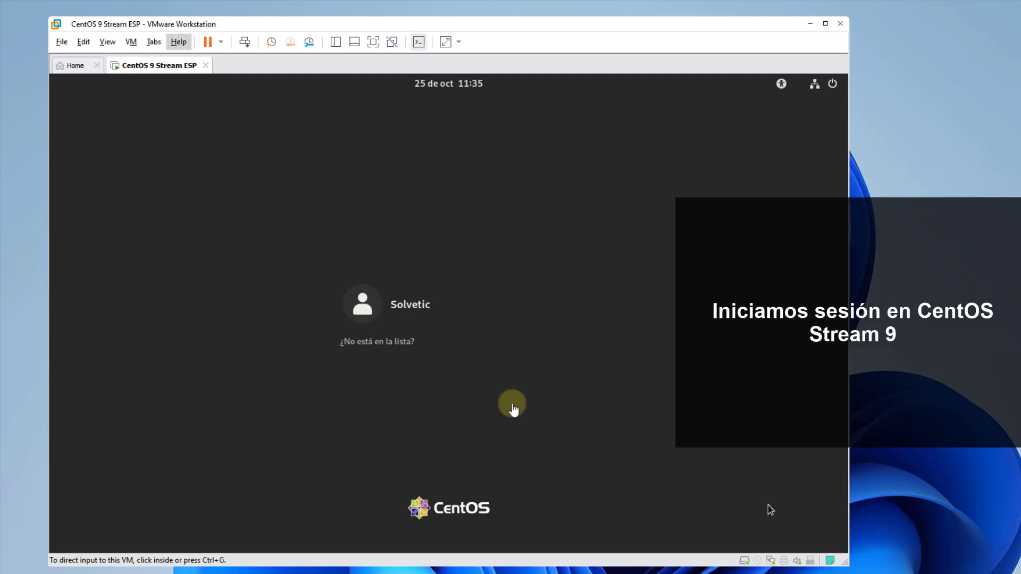
pyautogui.click(420, 323)
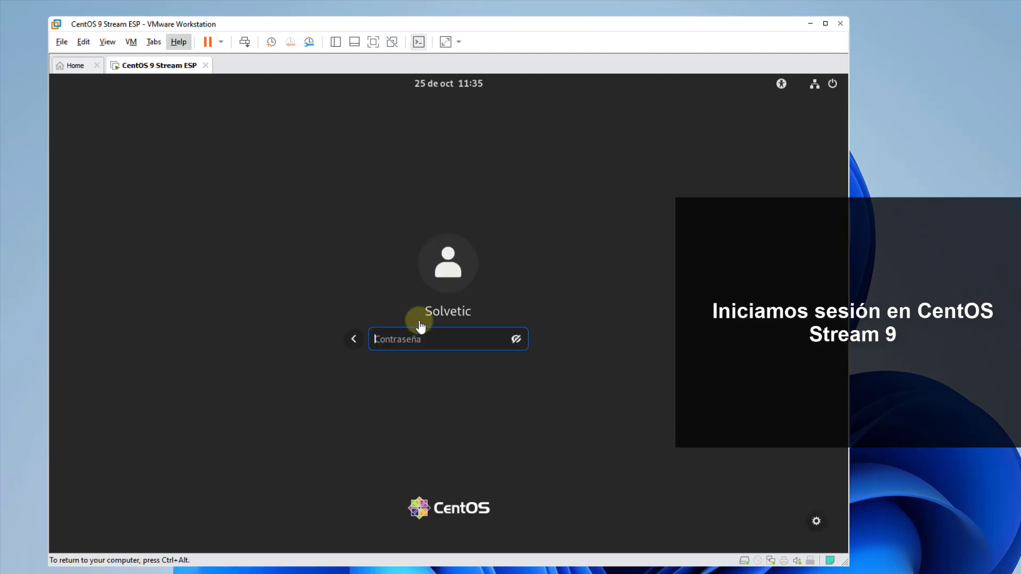
pyautogui.write('******')
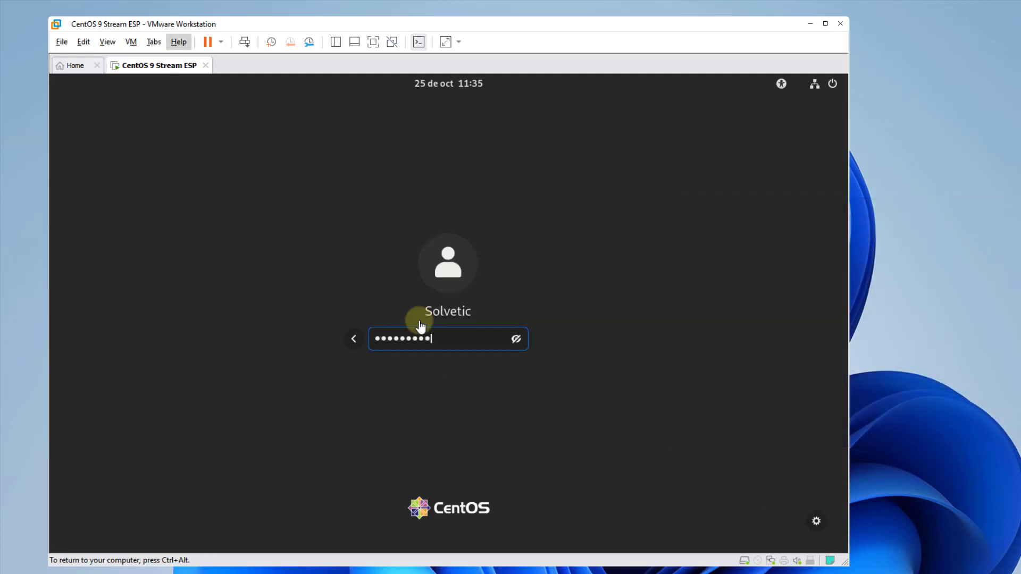
pyautogui.write('*')
pyautogui.hotkey('ctrl', 'alt')
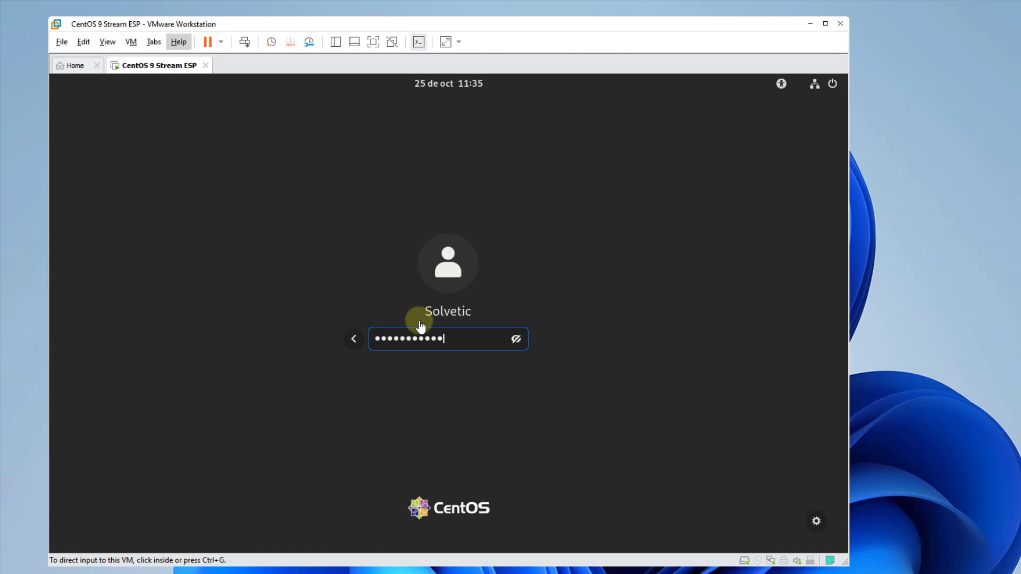
pyautogui.click(531, 414)
pyautogui.press('Return')
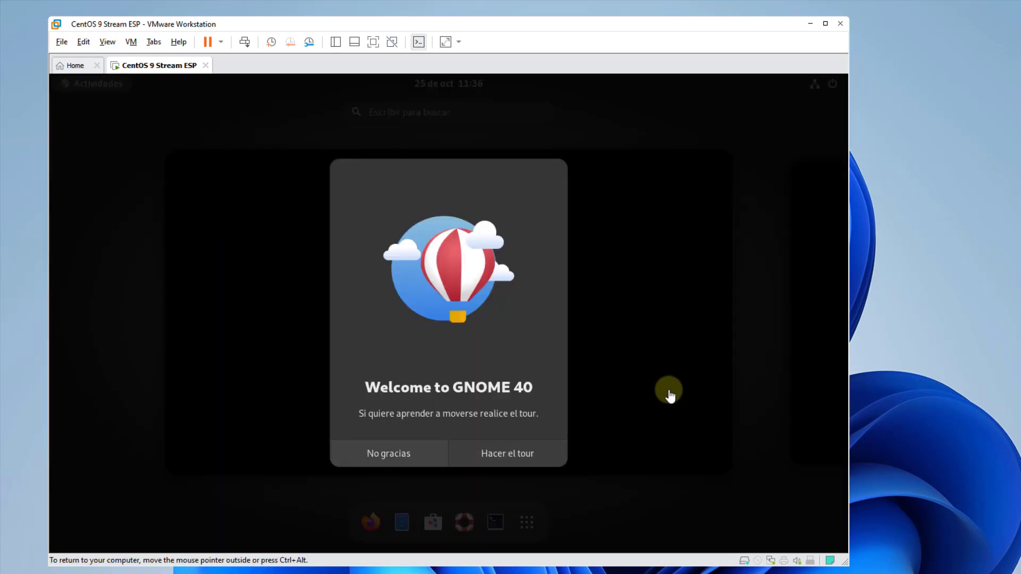
# Step: Dismiss the GNOME 40 welcome tour, then search the applications for "terminal" and open Terminal
pyautogui.press('Escape')
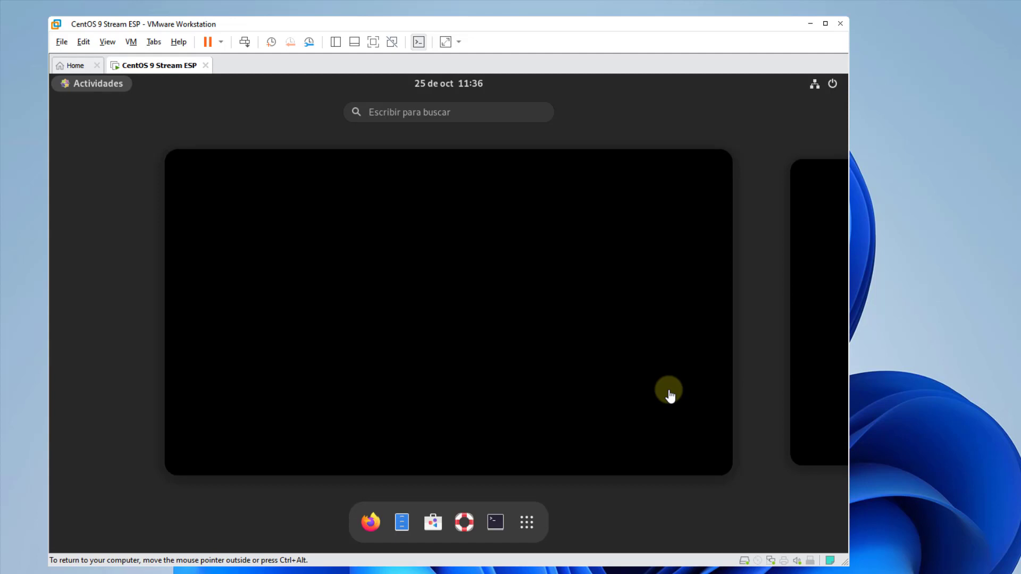
pyautogui.click(670, 396)
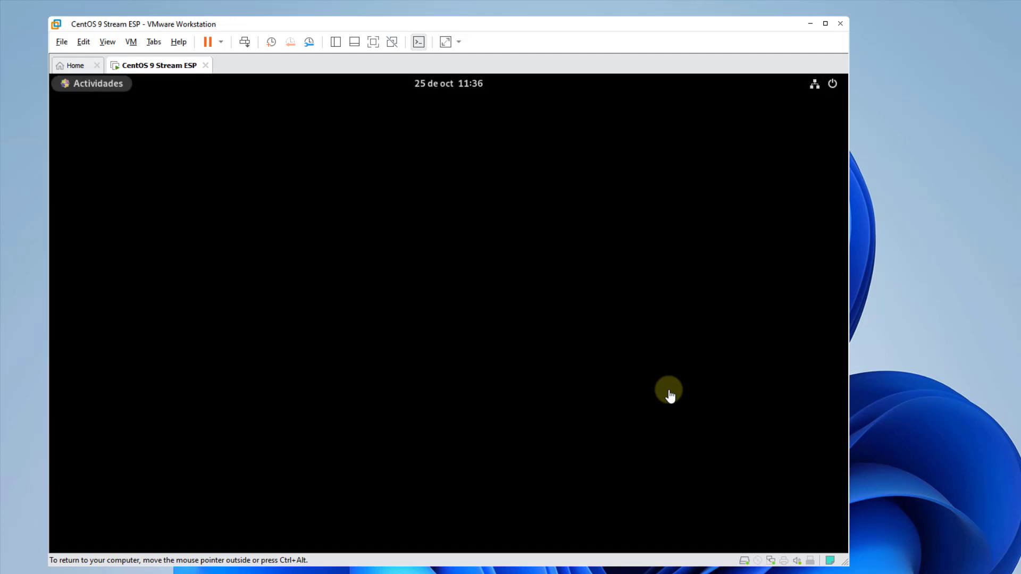
pyautogui.press('super')
pyautogui.write('te')
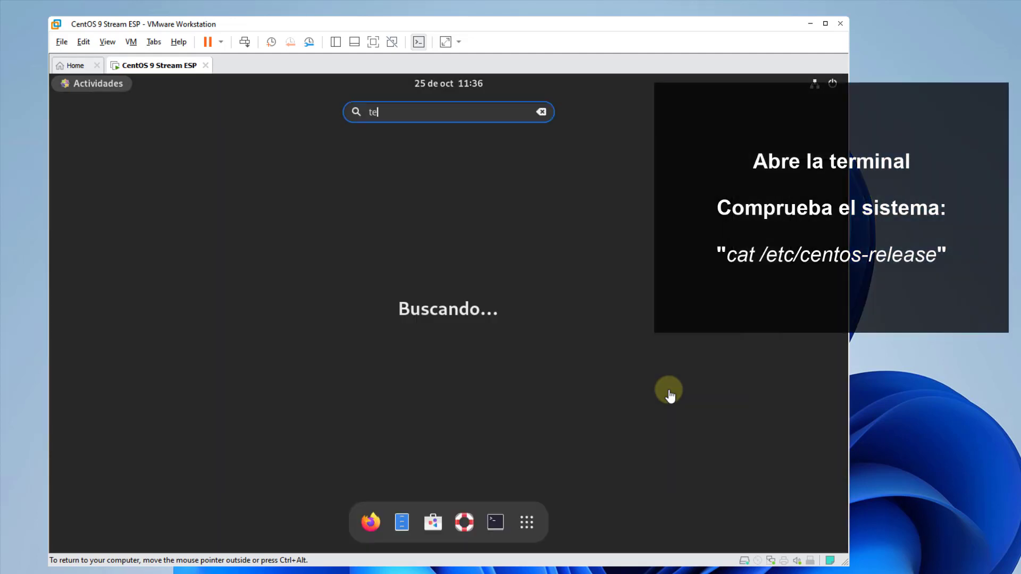
pyautogui.write('rminal')
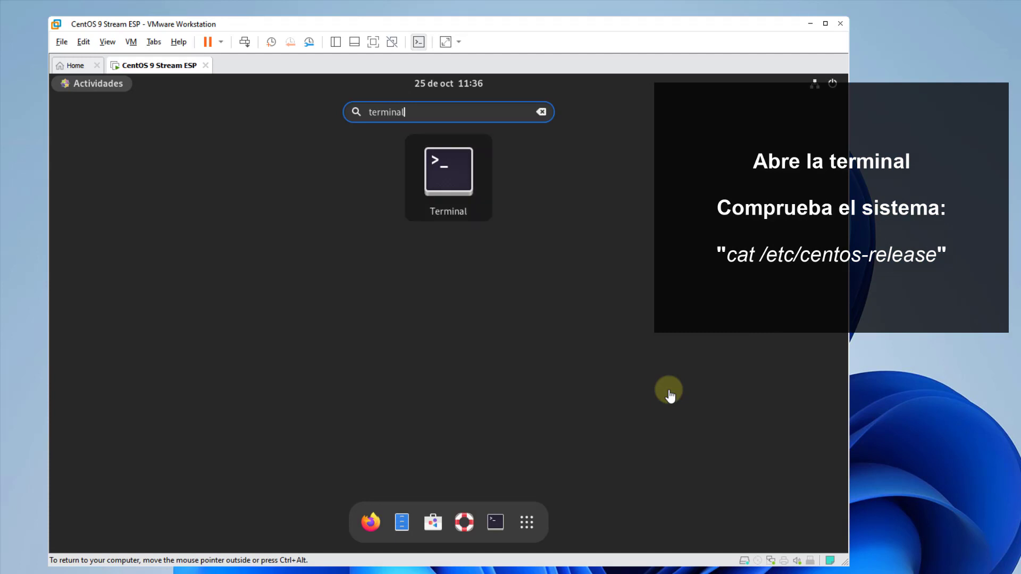
pyautogui.press('Return')
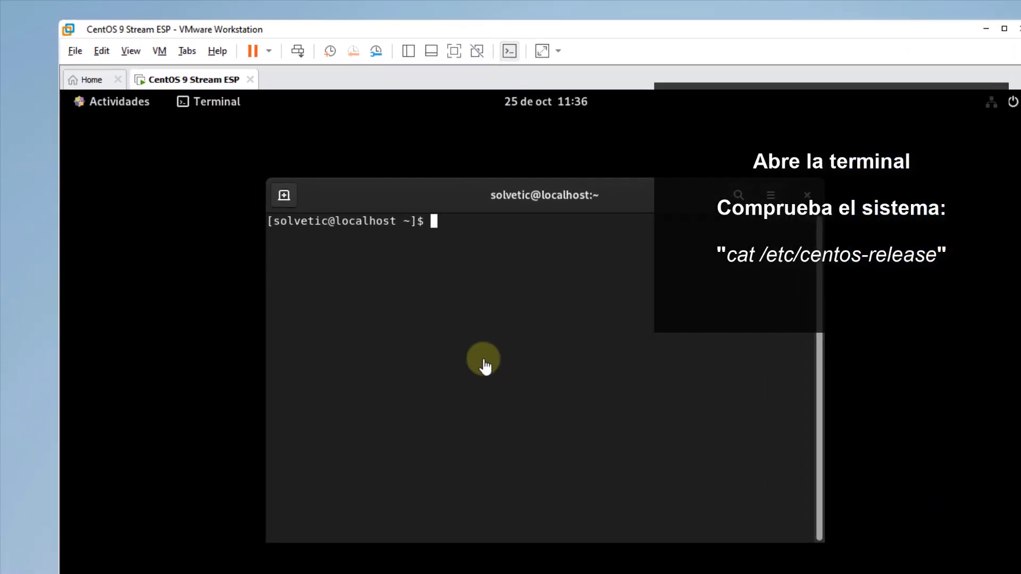
# Step: Check the installed operating system release by running cat /etc/centos-release
pyautogui.write('cat ')
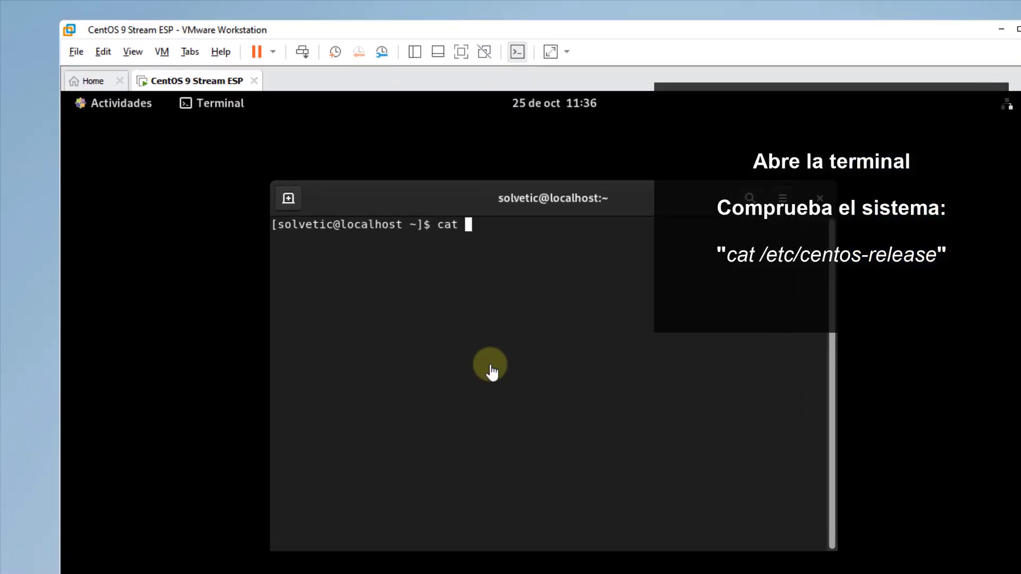
pyautogui.write('/etc/centos-releas')
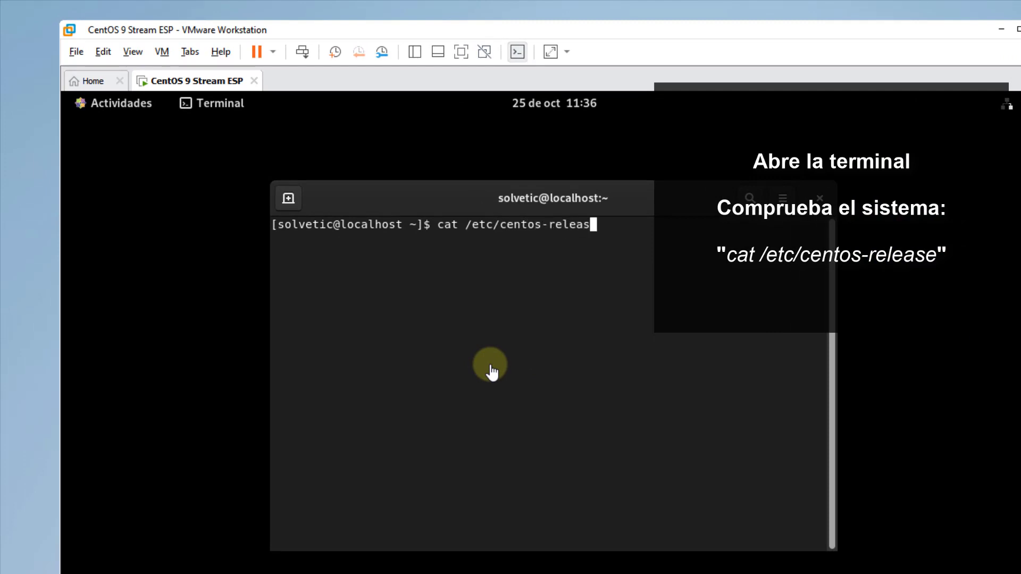
pyautogui.write('e')
pyautogui.press('Return')
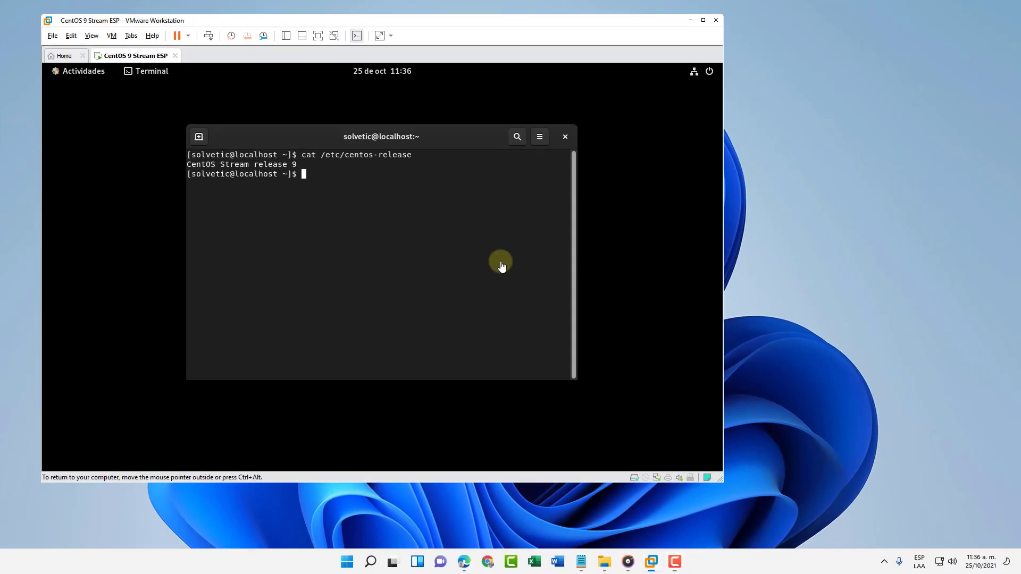
# Step: End the terminal session with exit and minimize the virtual machine window
pyautogui.write('exit')
pyautogui.press('Return')
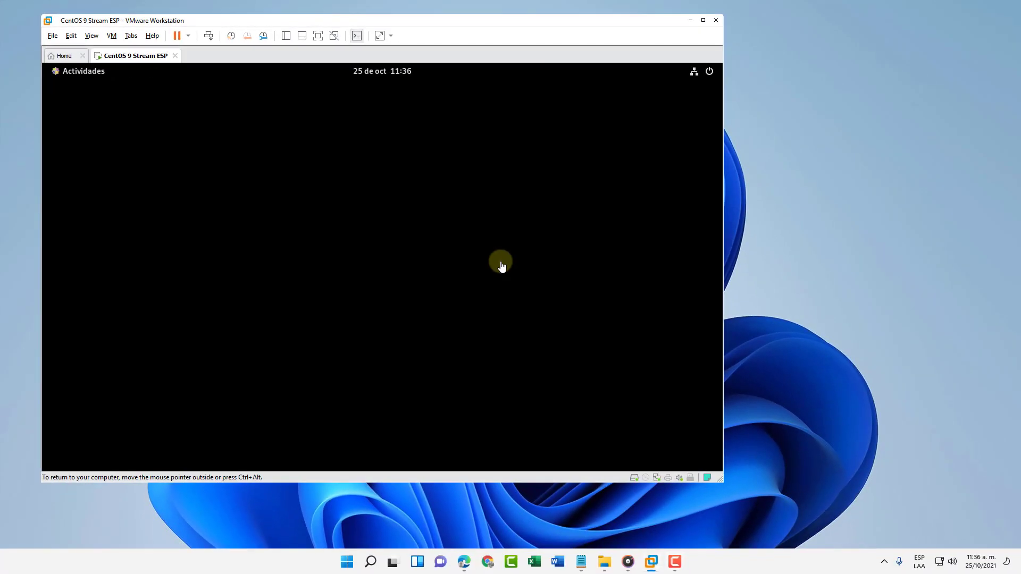
pyautogui.click(690, 21)
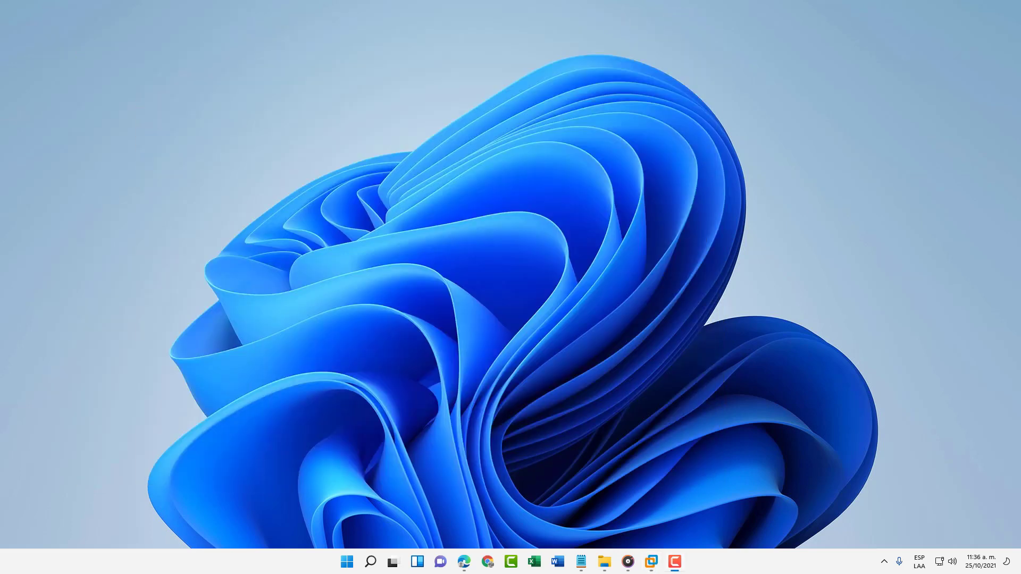